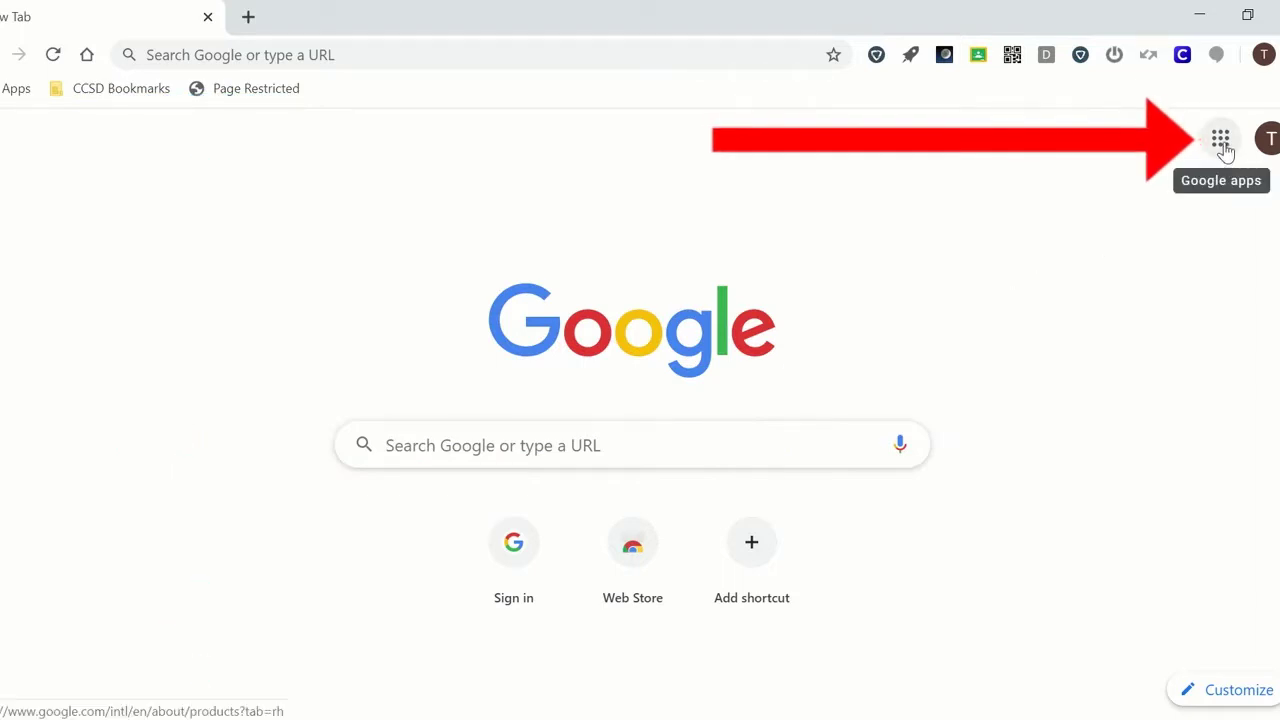
Step: Launch Google Classroom from the Google apps grid on Chrome's new tab page
left_click(1222, 146)
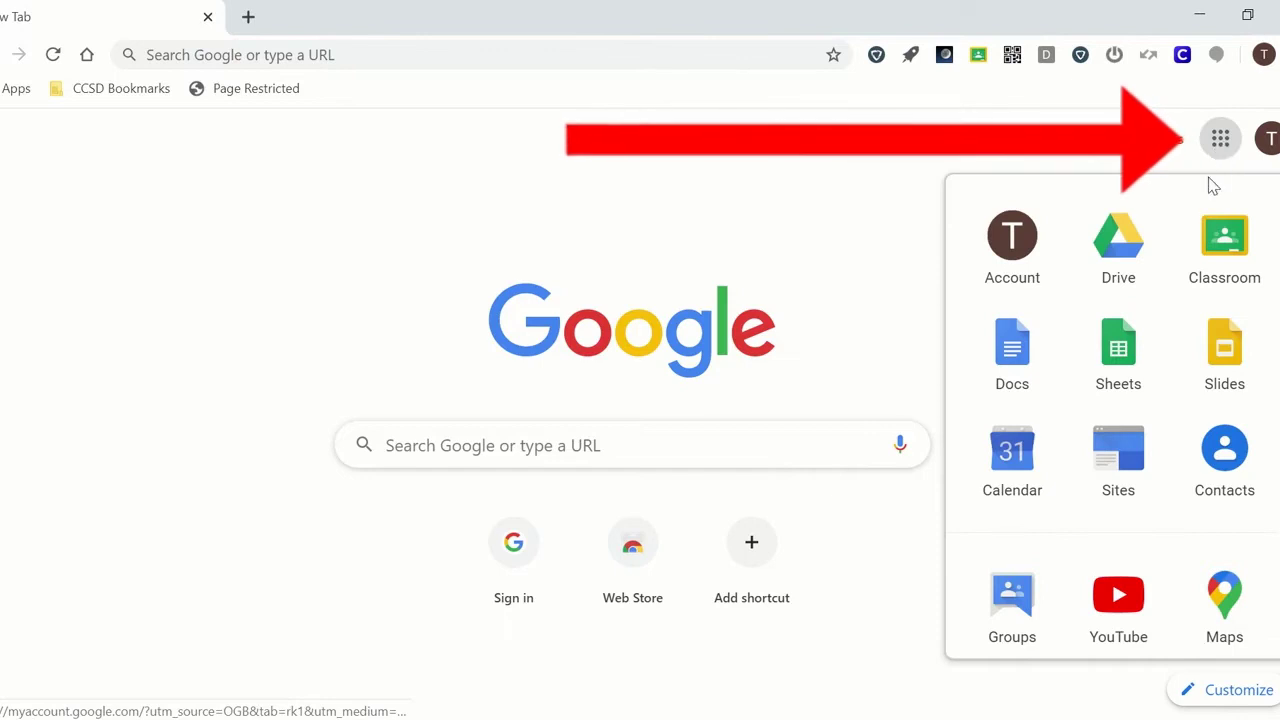
left_click(1226, 258)
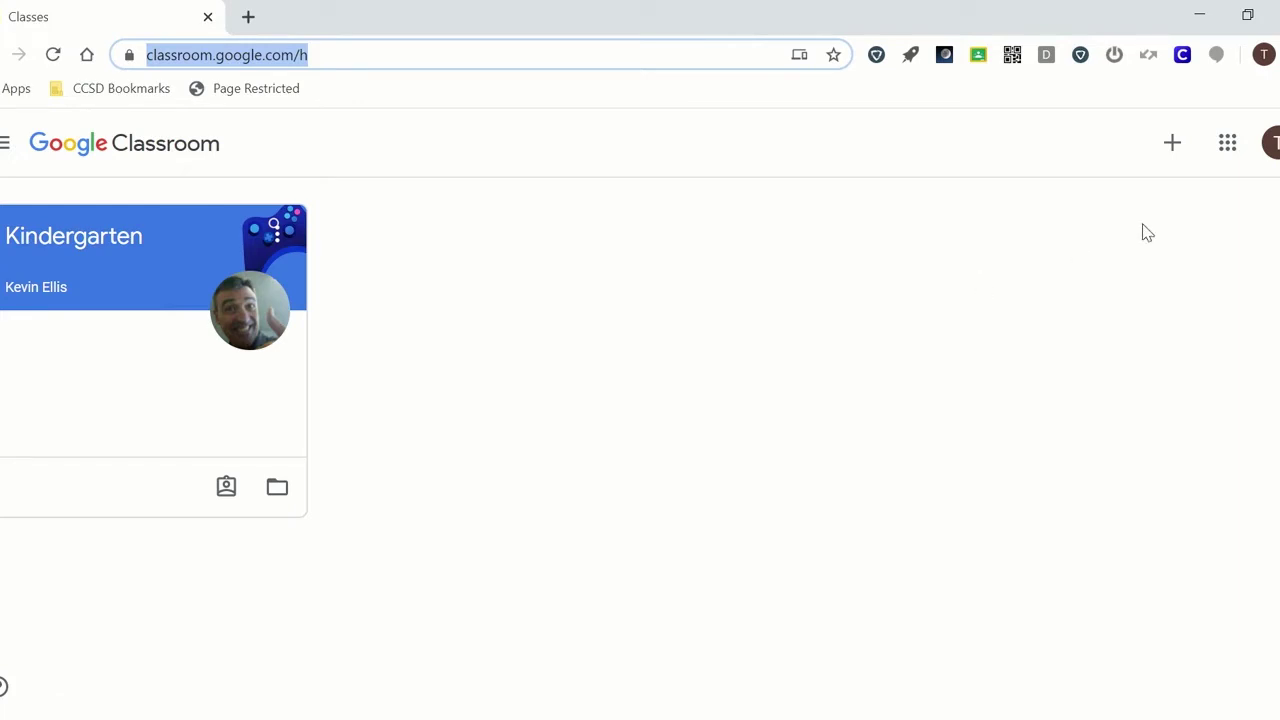
Step: Join the Made Up Teacher class by entering the teacher's class code
left_click(1172, 145)
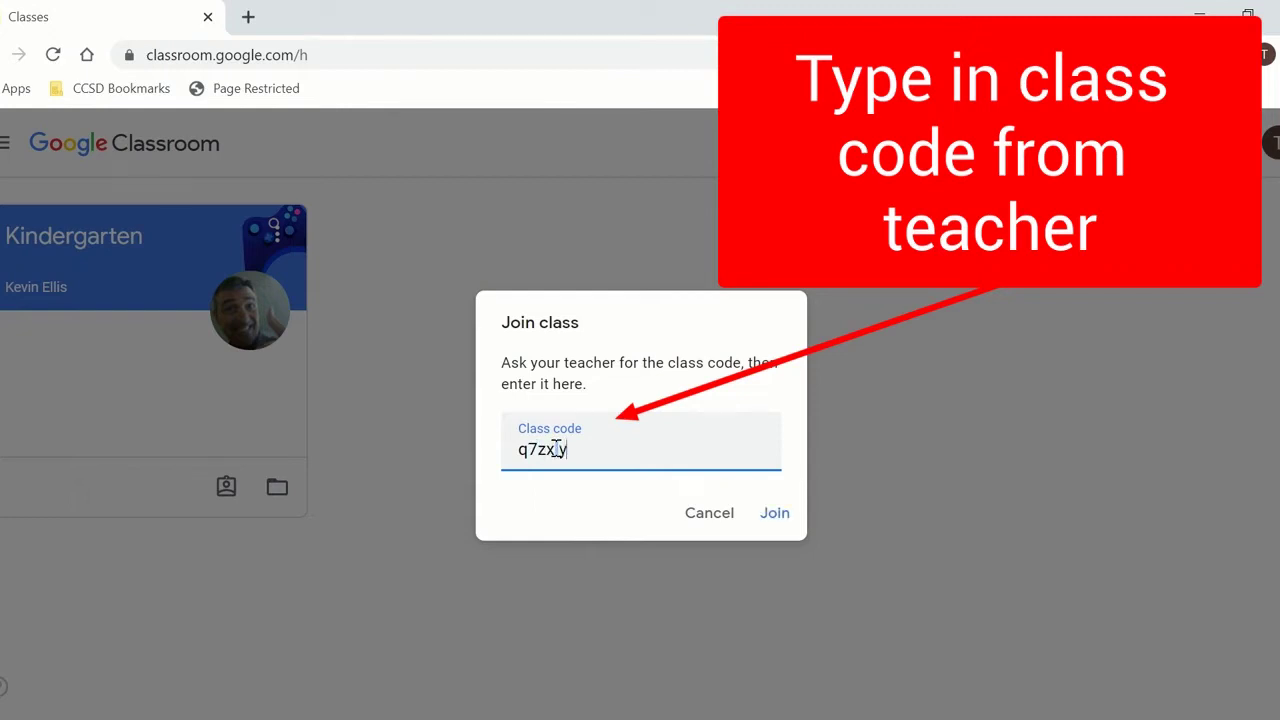
type("k")
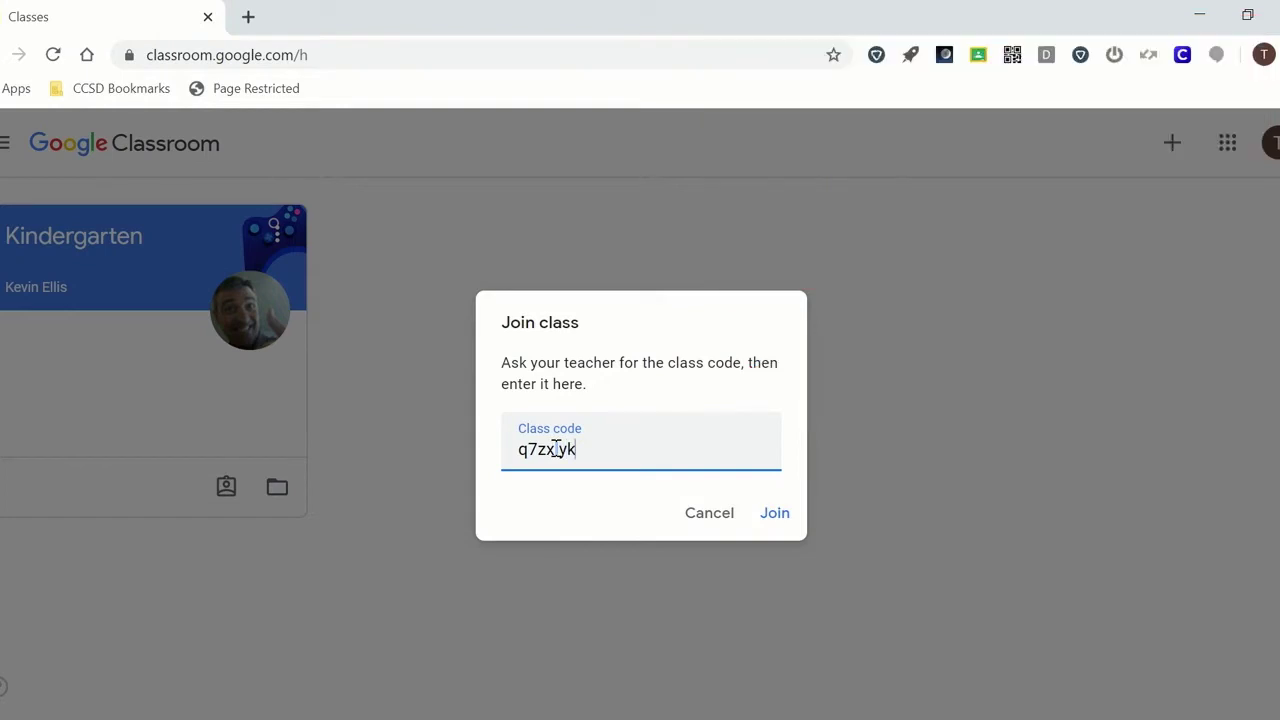
left_click(772, 522)
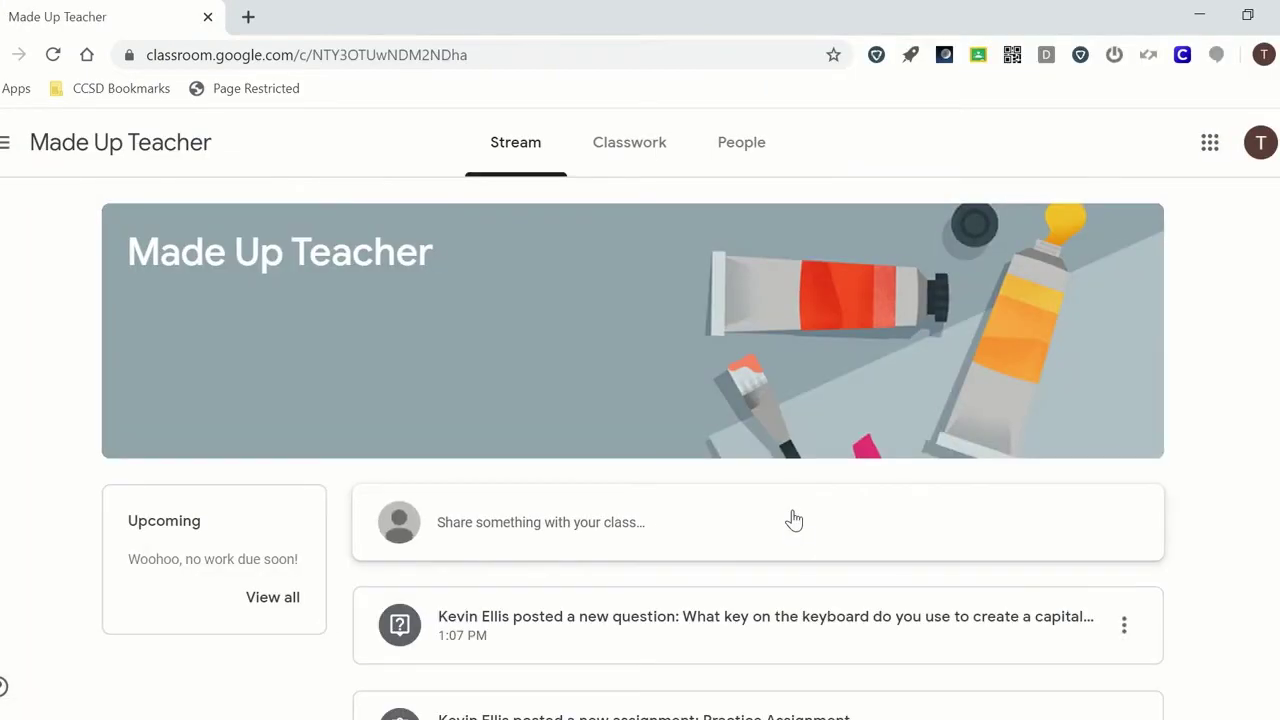
Step: Scroll the Made Up Teacher stream to review the banner, the question and Practice Assignment
scroll(795, 524, "down", 1)
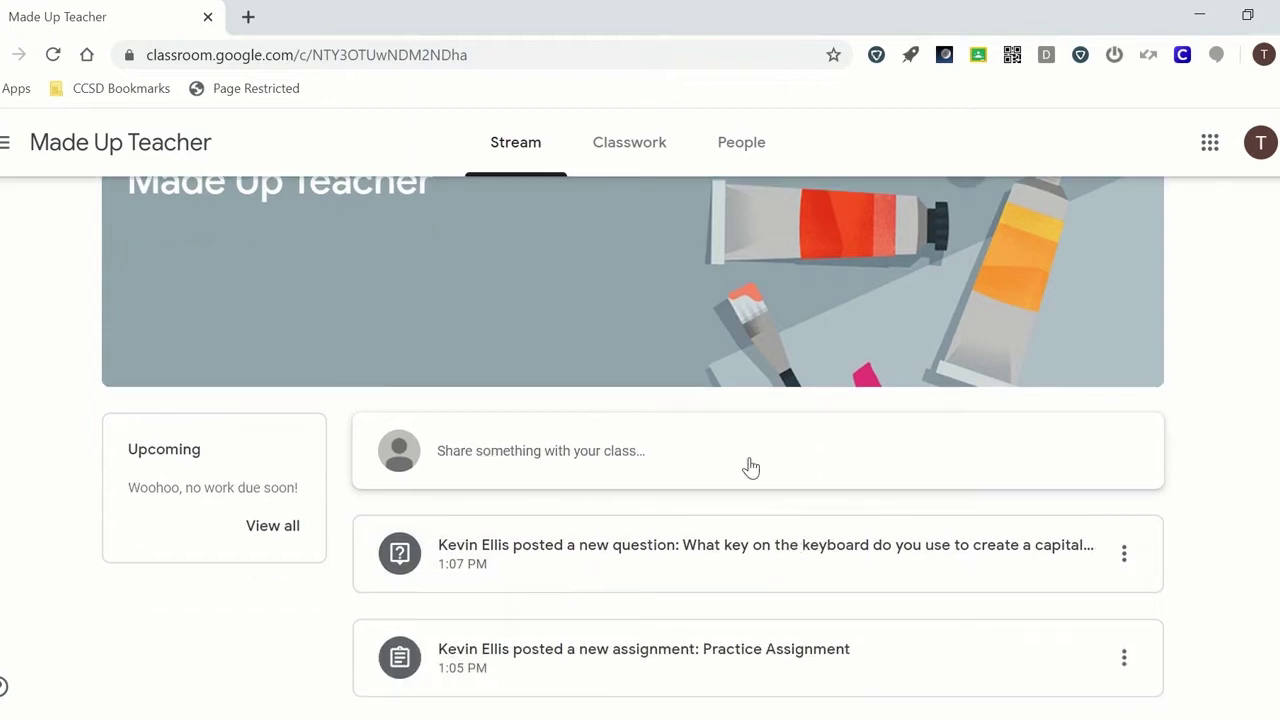
scroll(645, 427, "up", 1)
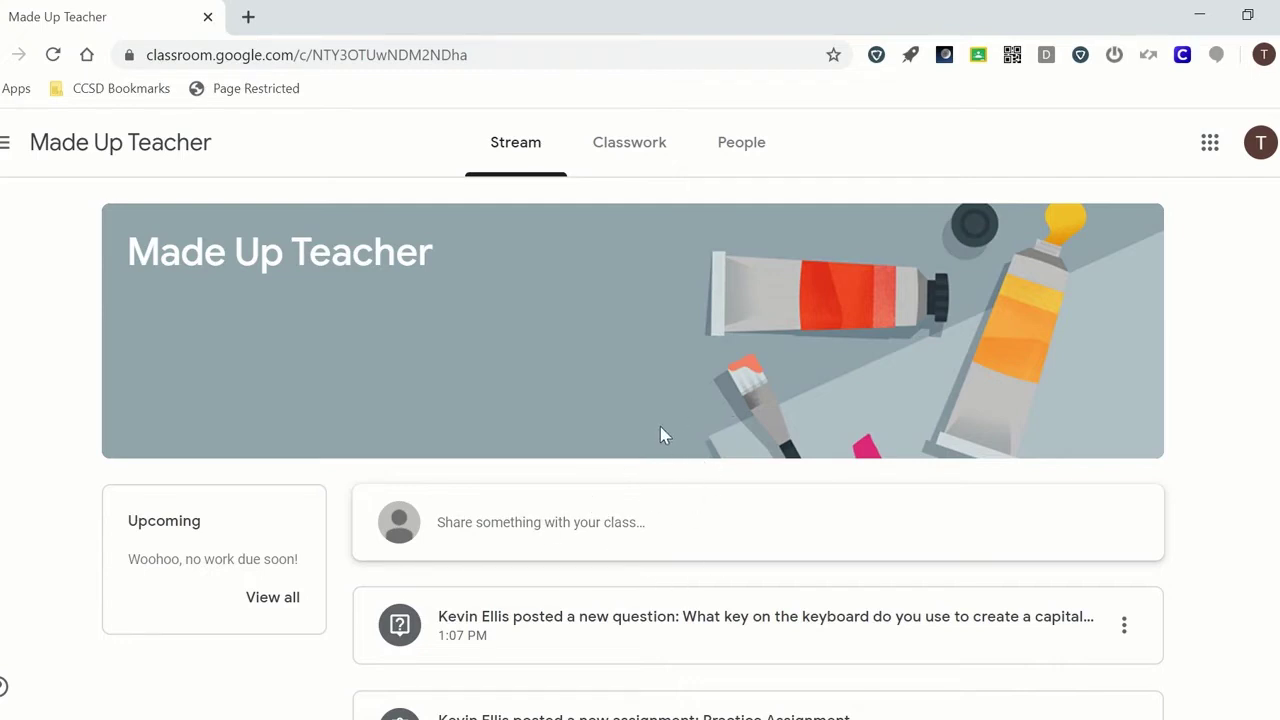
scroll(640, 428, "down", 1)
scroll(663, 451, "up", 1)
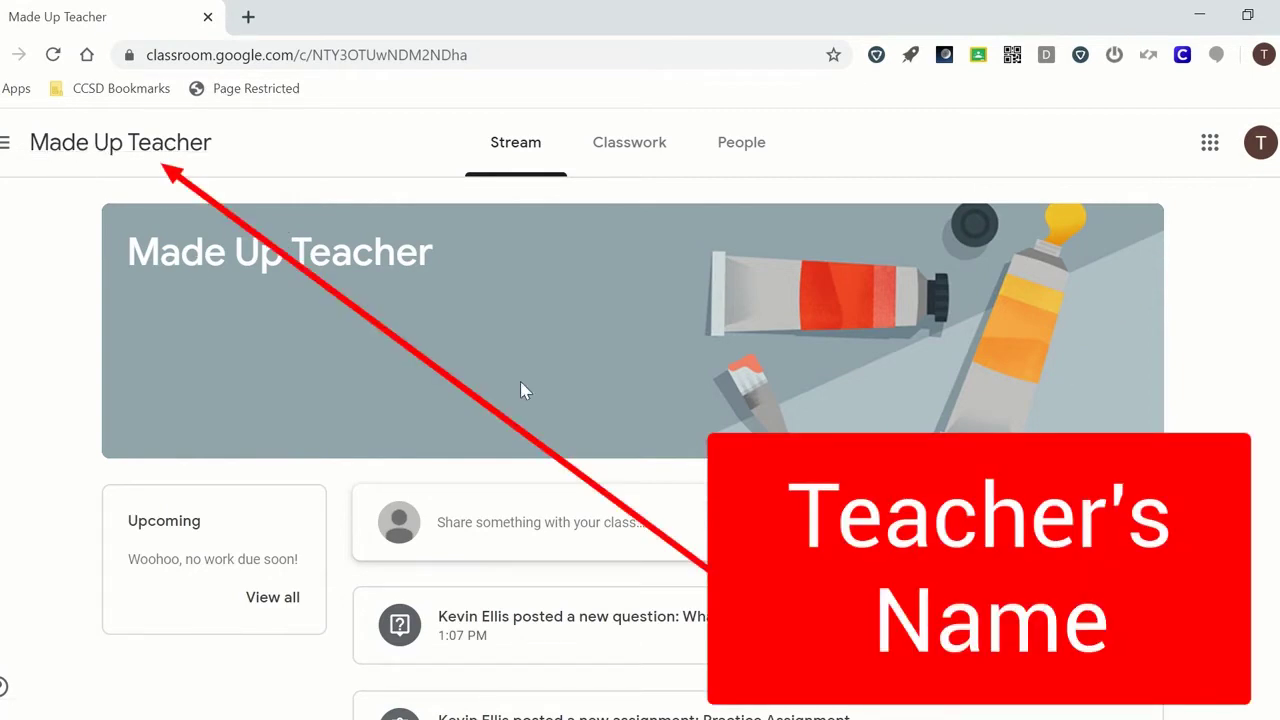
scroll(588, 412, "down", 1)
scroll(666, 431, "up", 1)
scroll(591, 366, "down", 1)
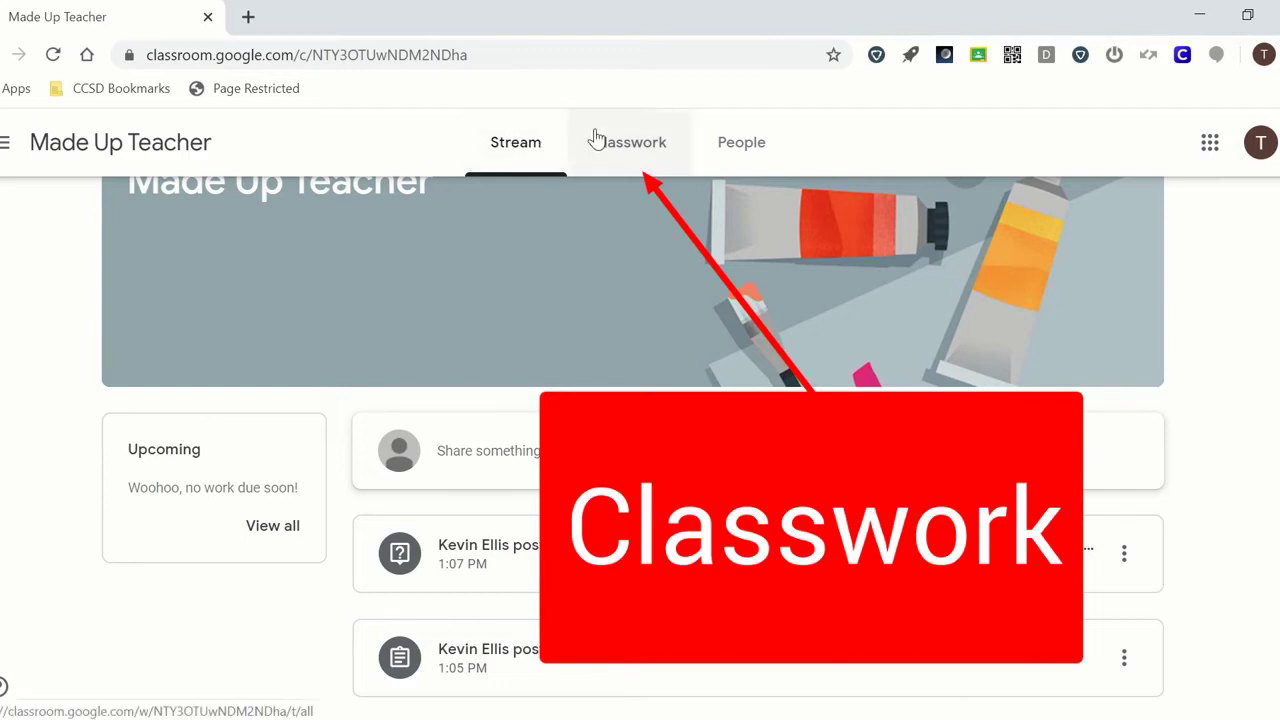
Step: Open the capital-letter question's full page from Classwork, dismissing the progress-tracking tip
left_click(627, 145)
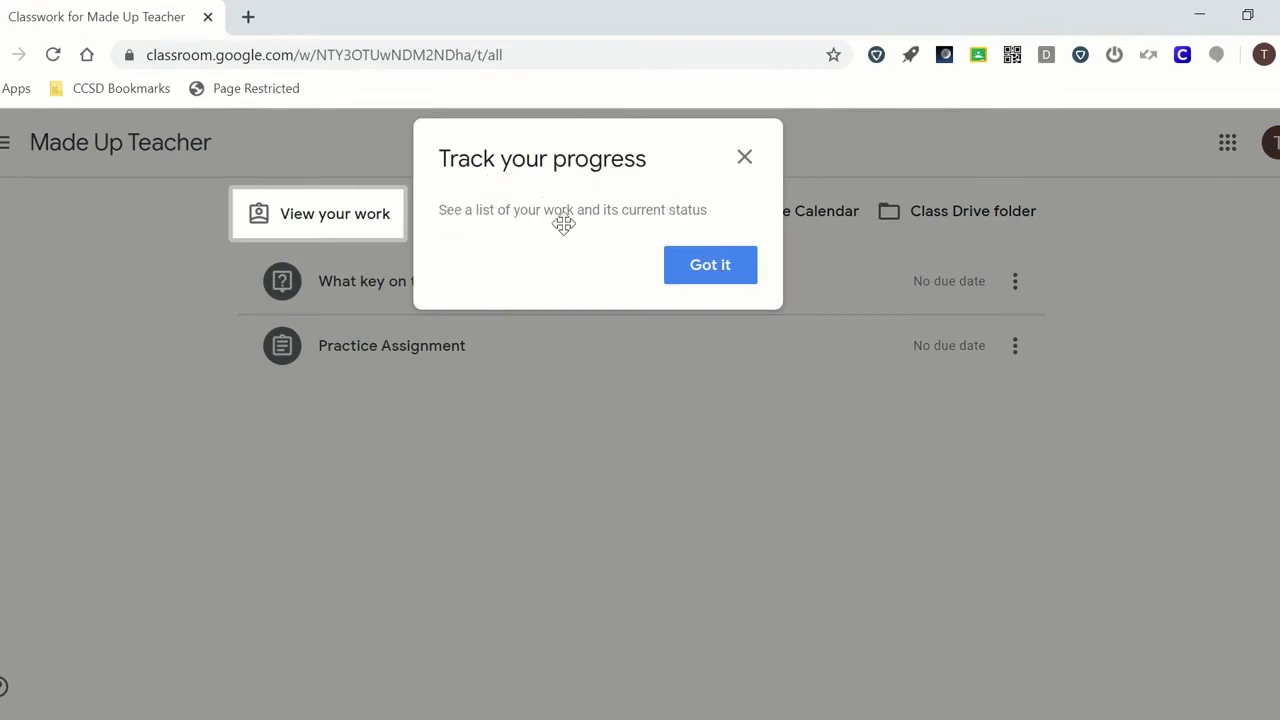
left_click(709, 278)
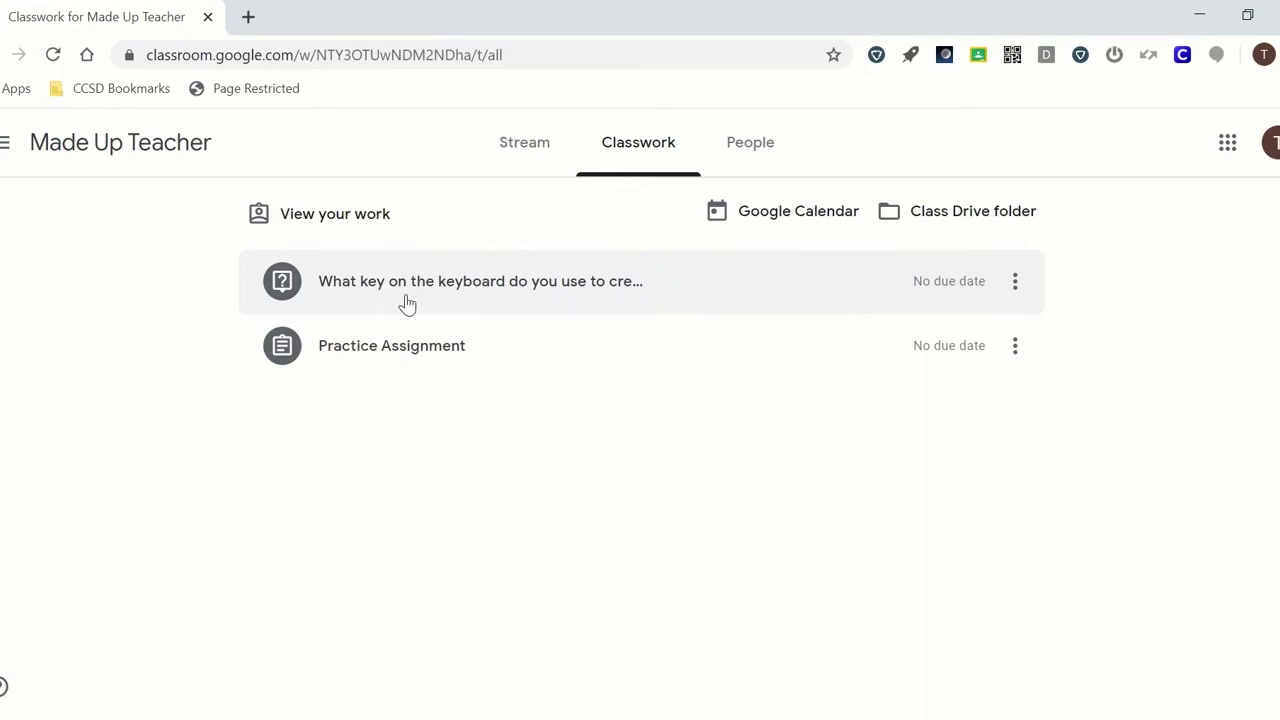
left_click(292, 288)
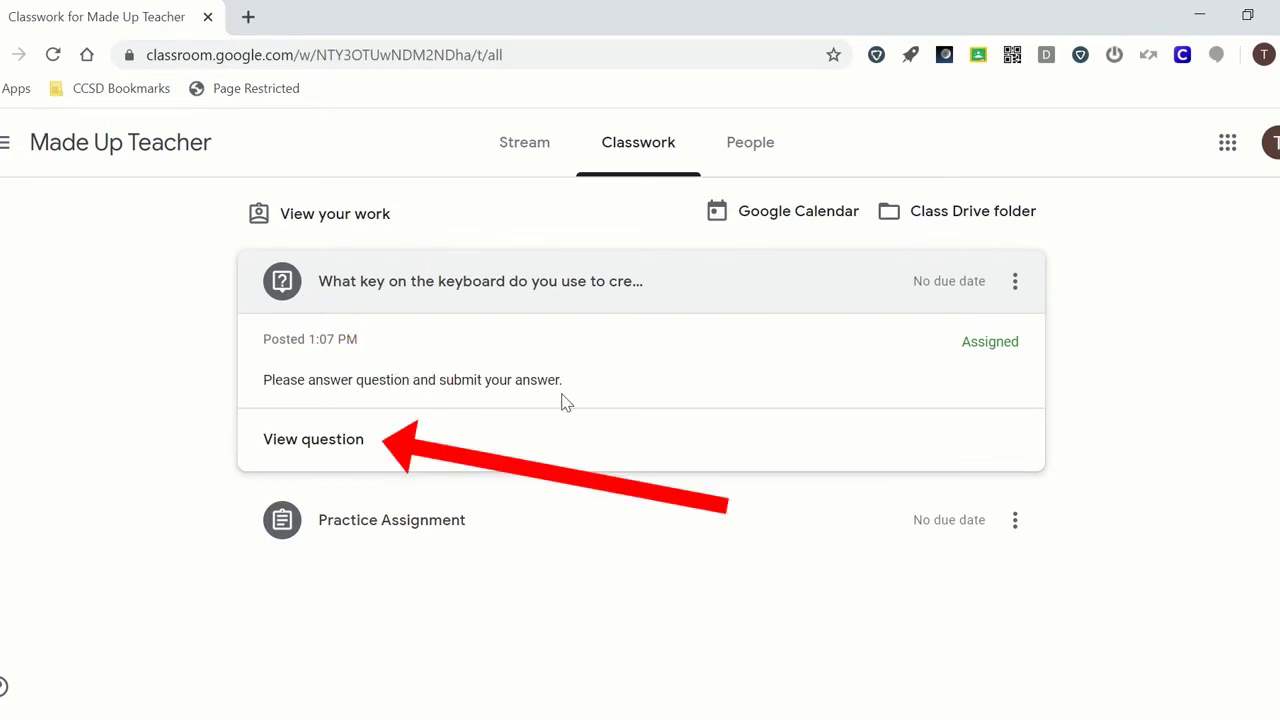
left_click(318, 449)
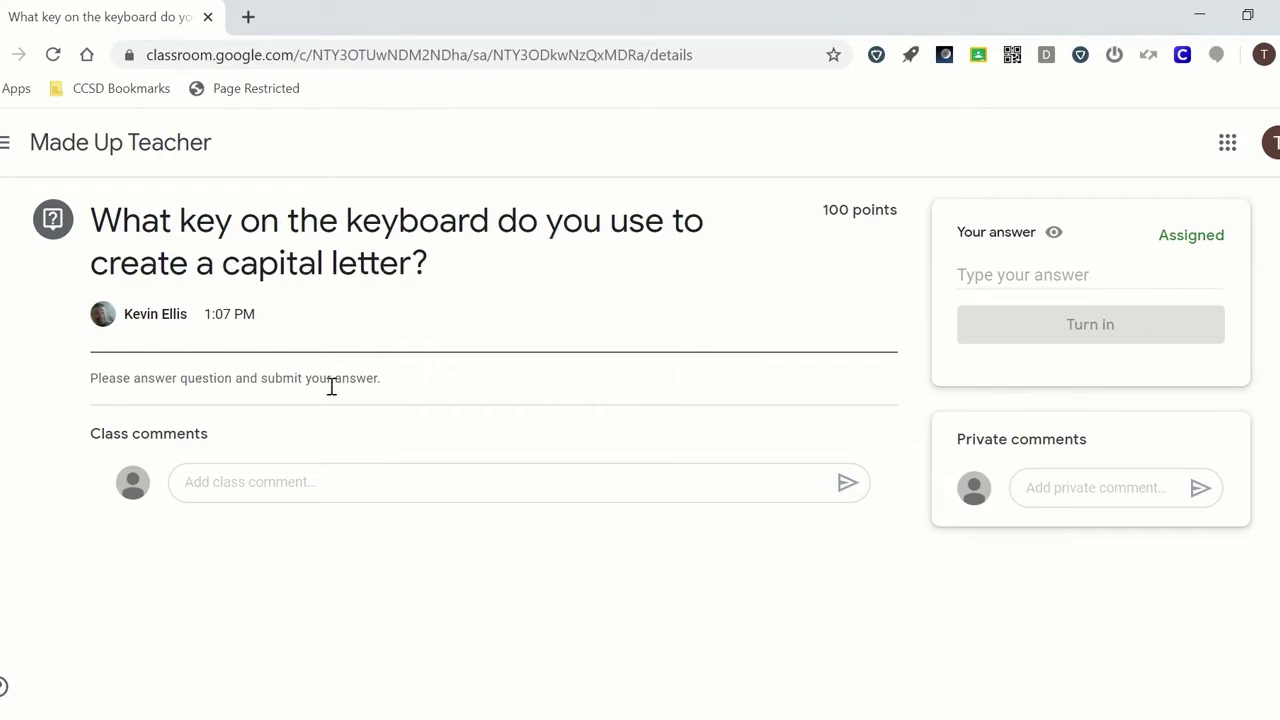
Step: Post the class comment 'Hi class this is a comment' on the question
left_click(287, 482)
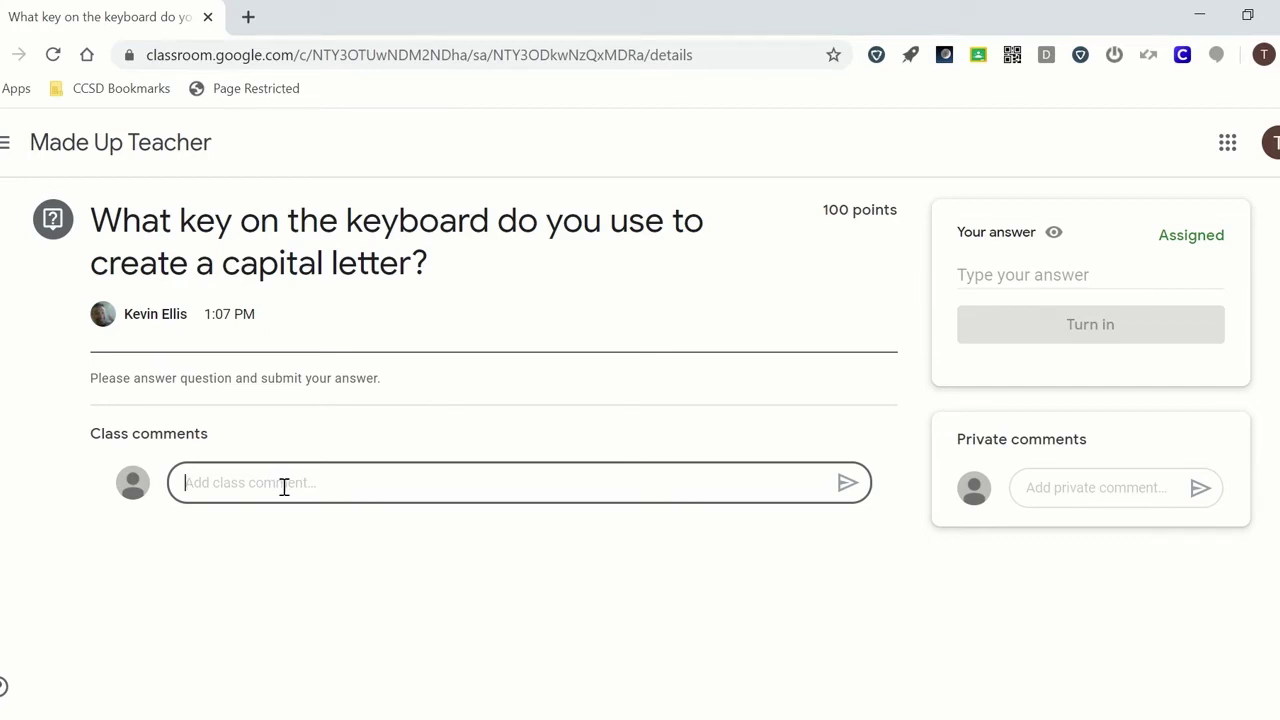
type("Hi class this is a commen")
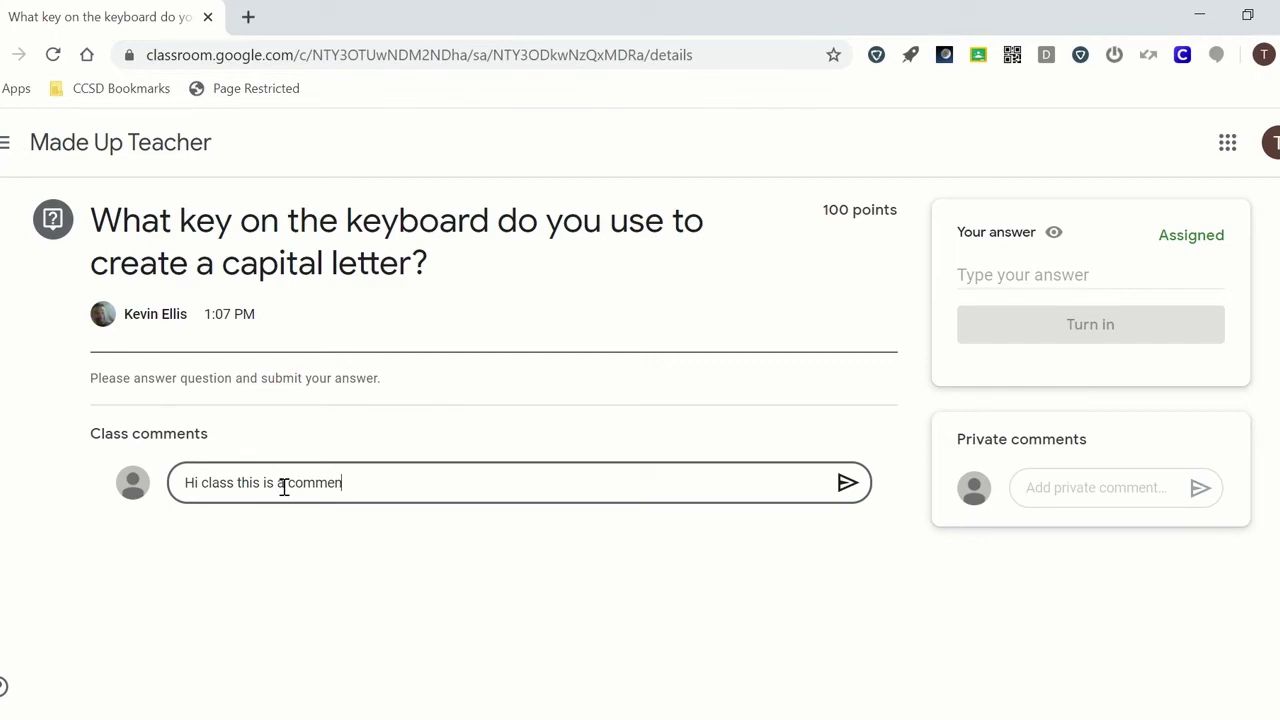
type("t")
left_click(847, 487)
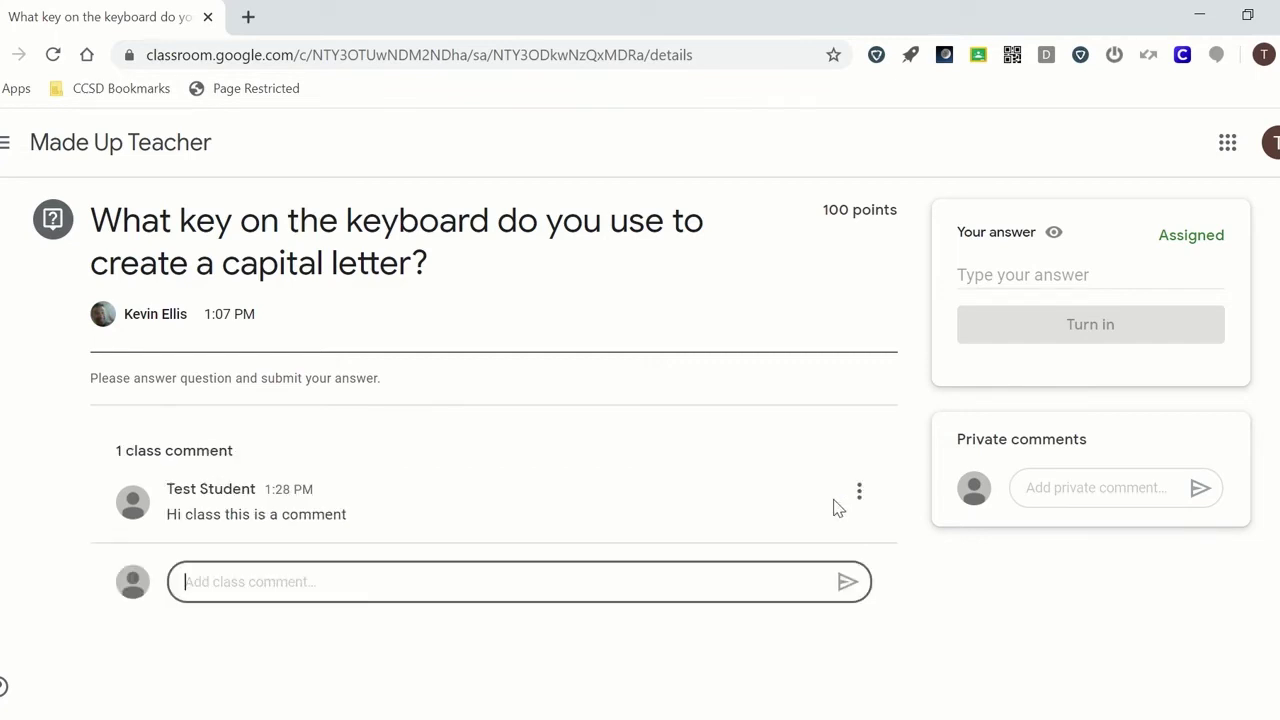
left_click(108, 150)
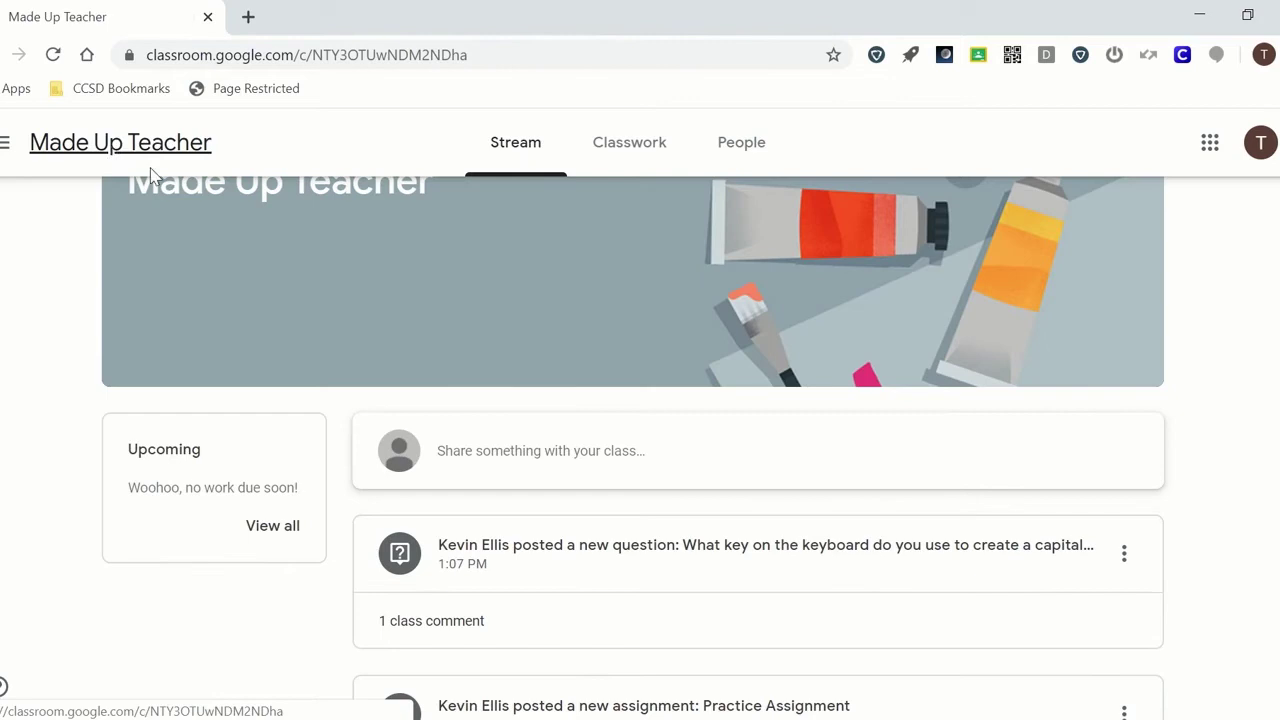
scroll(550, 360, "down", 1)
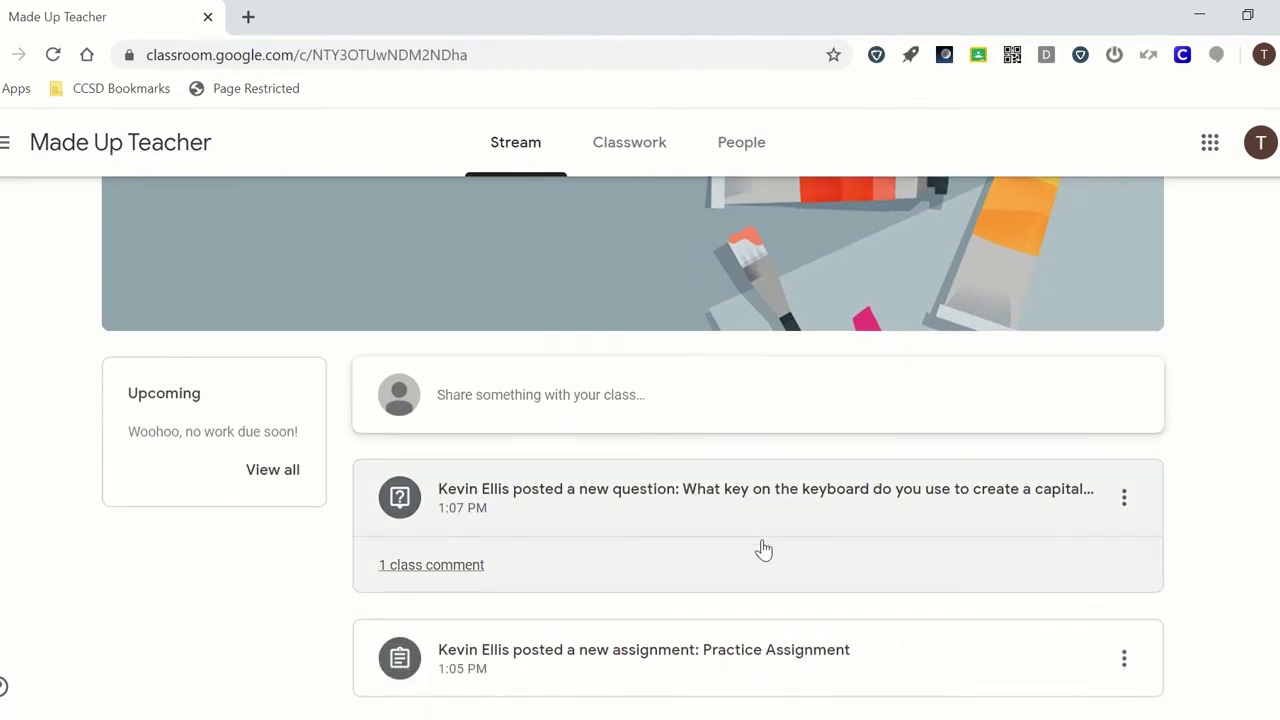
left_click(430, 566)
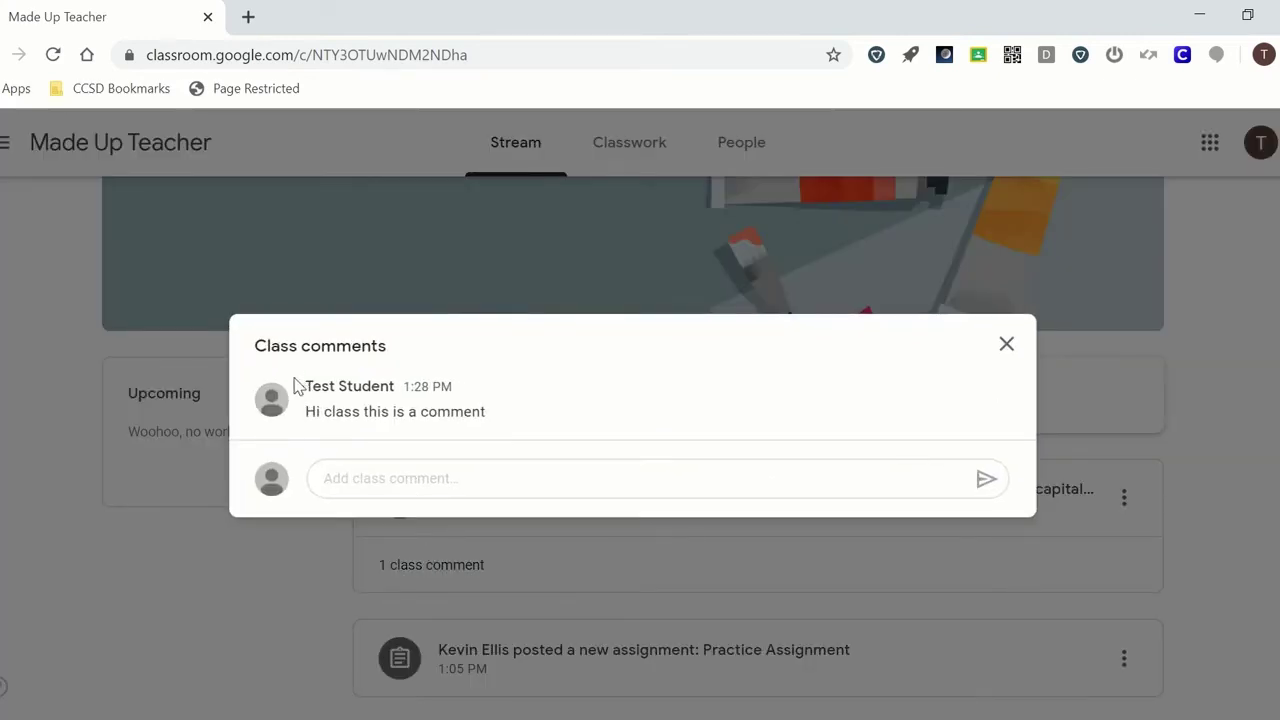
left_click_drag(306, 386, 395, 411)
left_click(351, 419)
left_click(1005, 344)
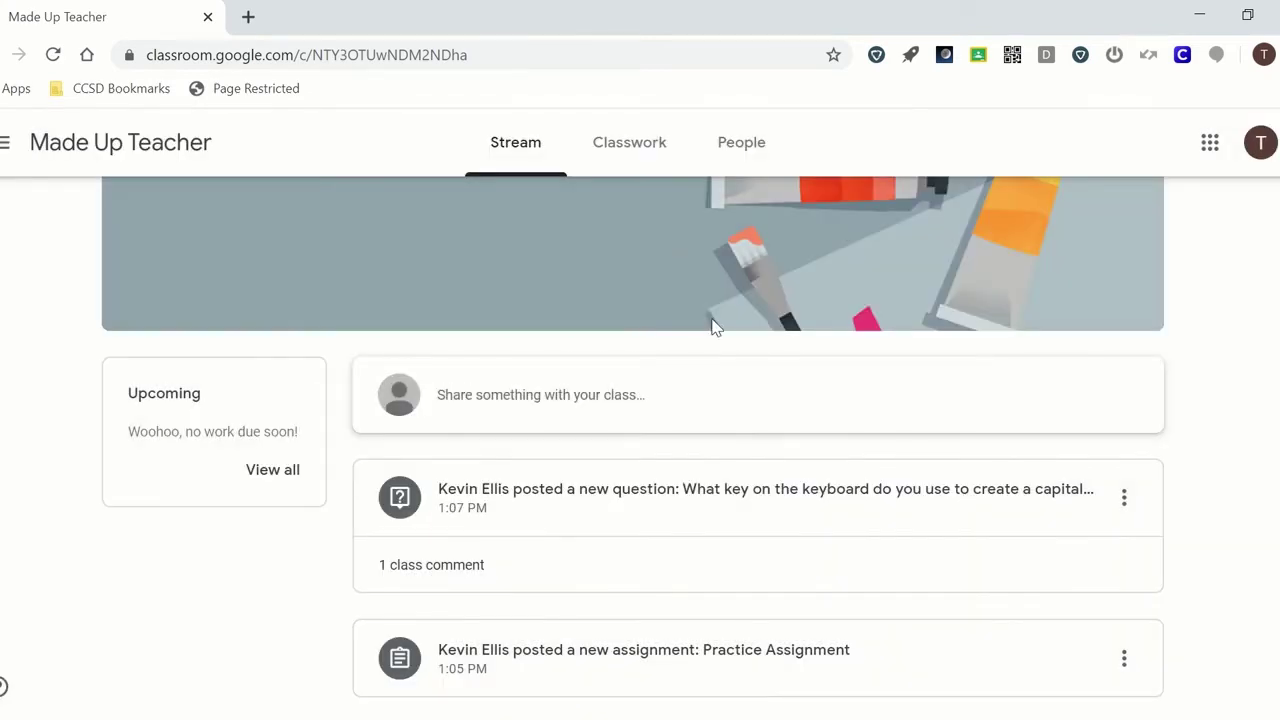
Step: Reopen the capital-letter question from Classwork and type 'The Shift key' as the answer
left_click(631, 147)
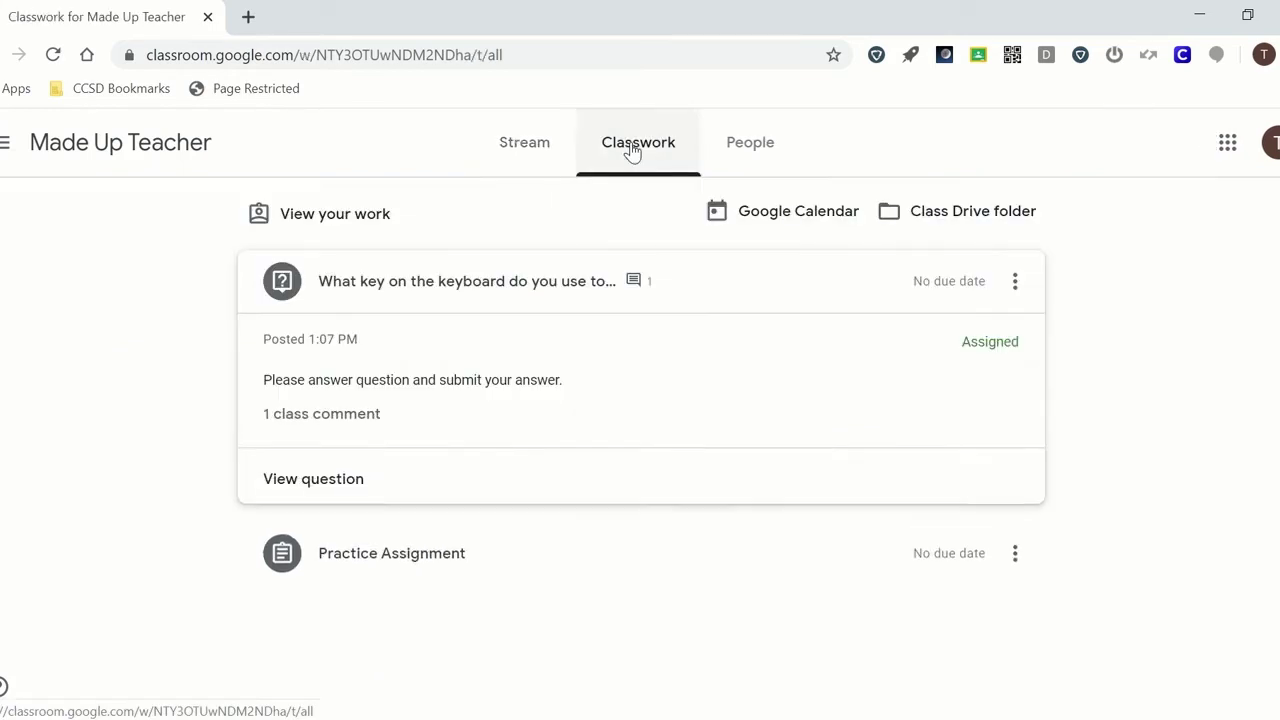
left_click(283, 283)
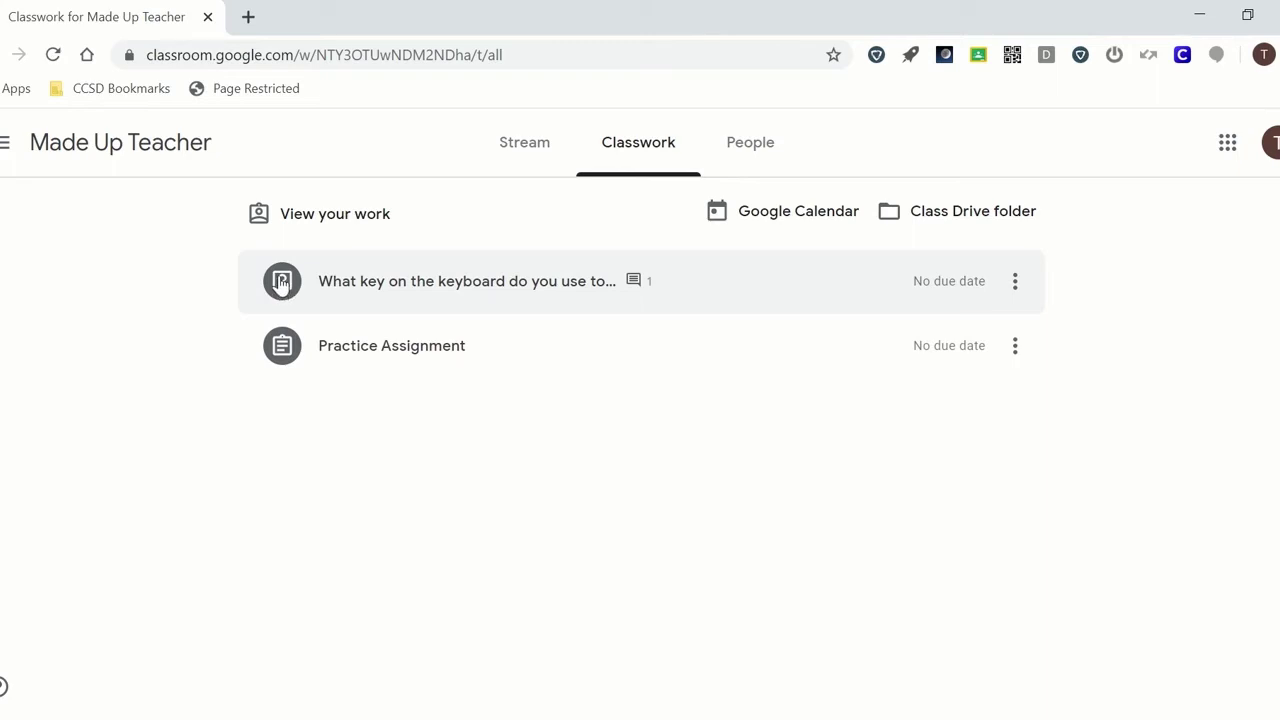
left_click(283, 283)
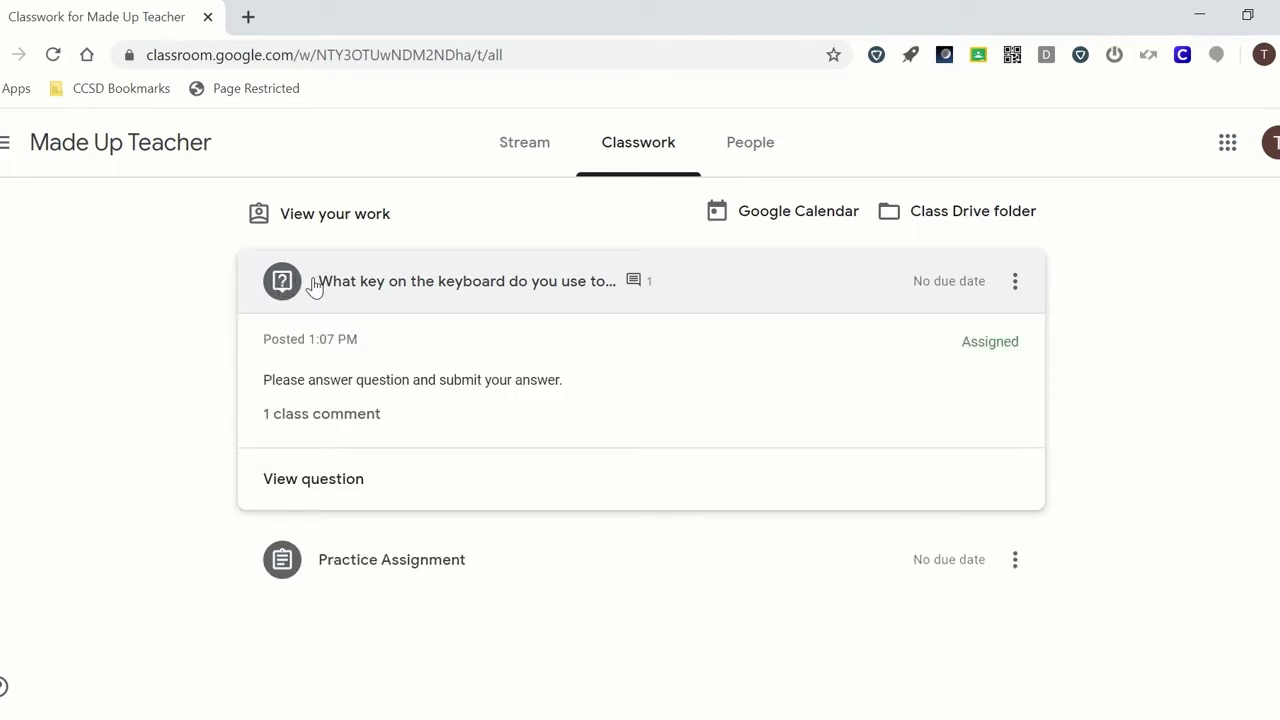
left_click(303, 485)
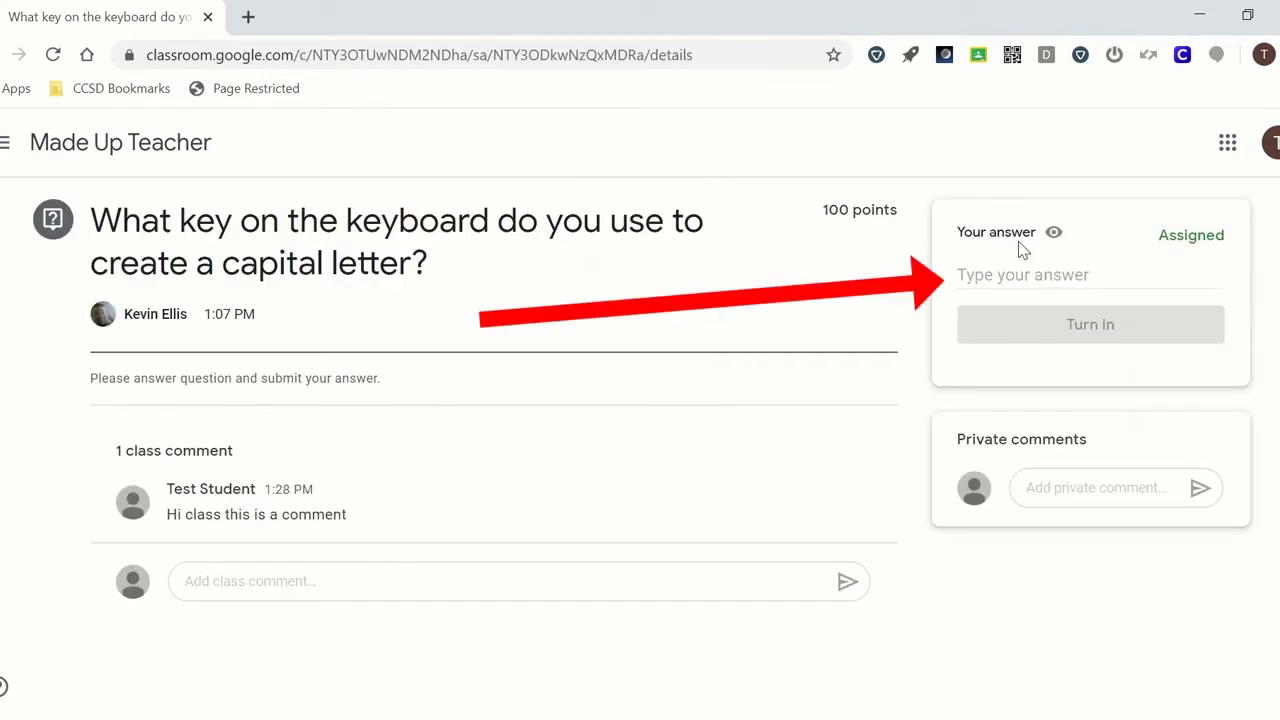
left_click(994, 277)
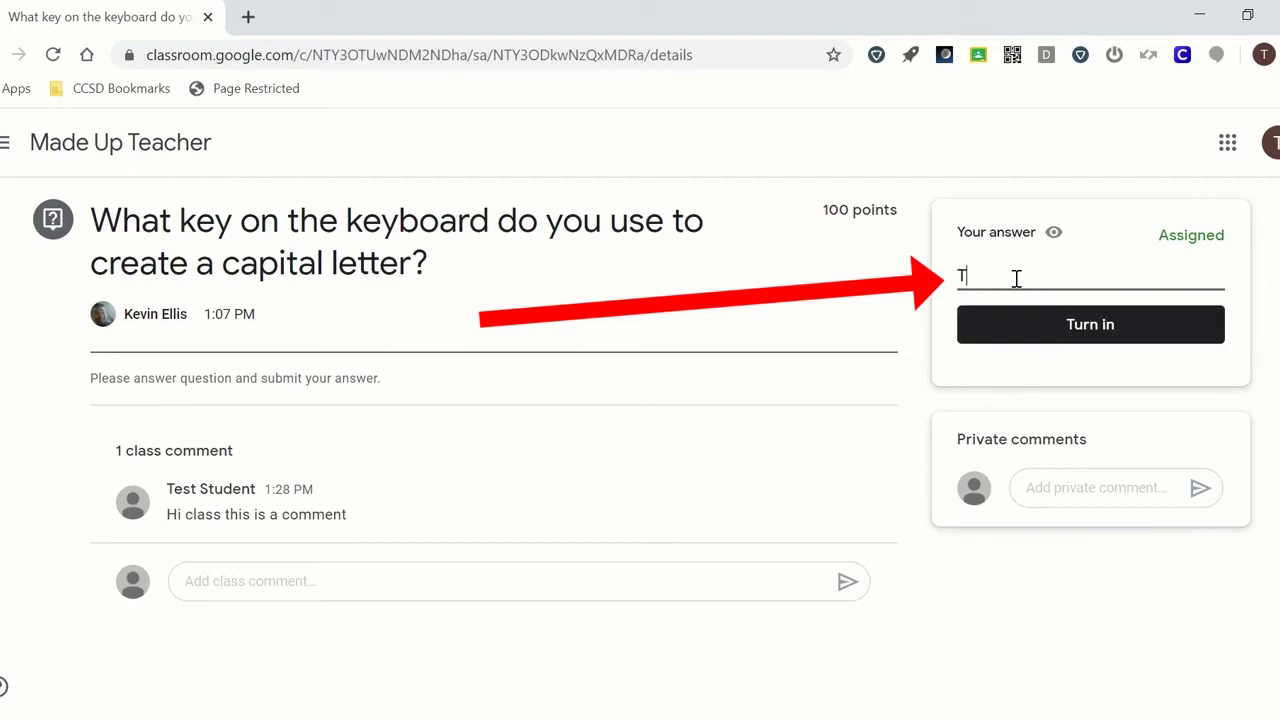
type("Shift key")
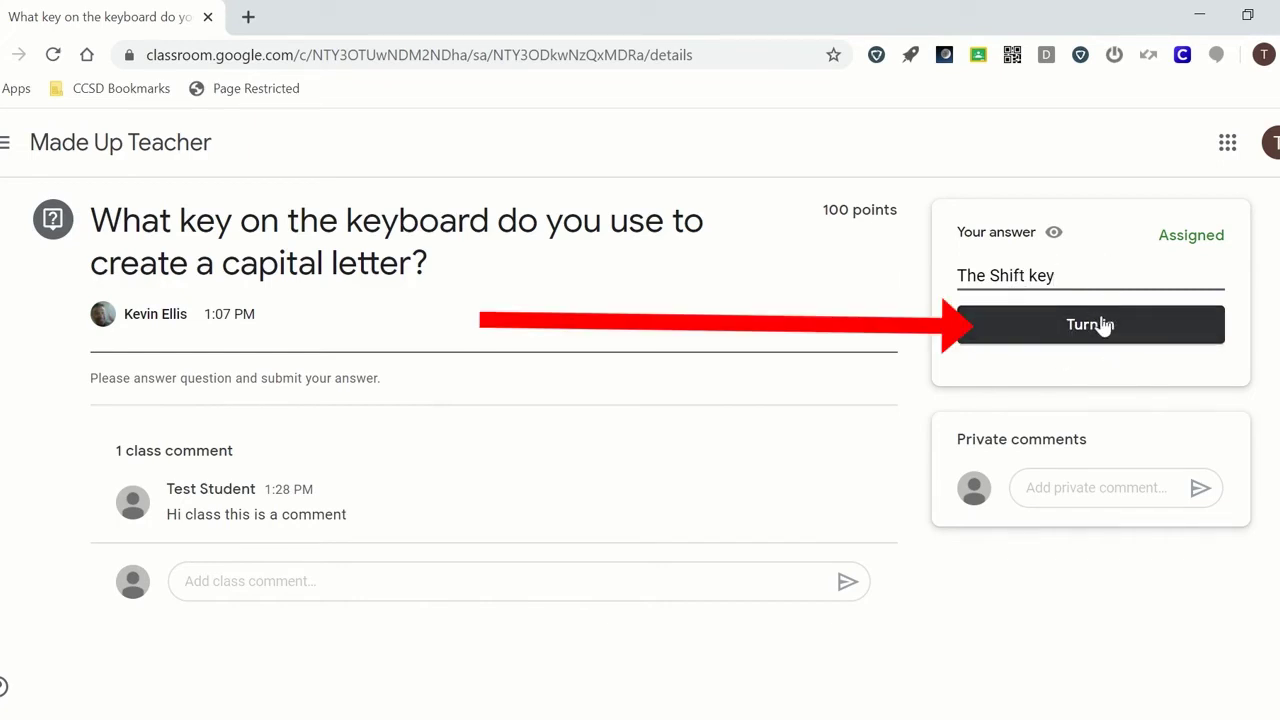
Step: Send the teacher a private comment asking for some help
left_click(1056, 490)
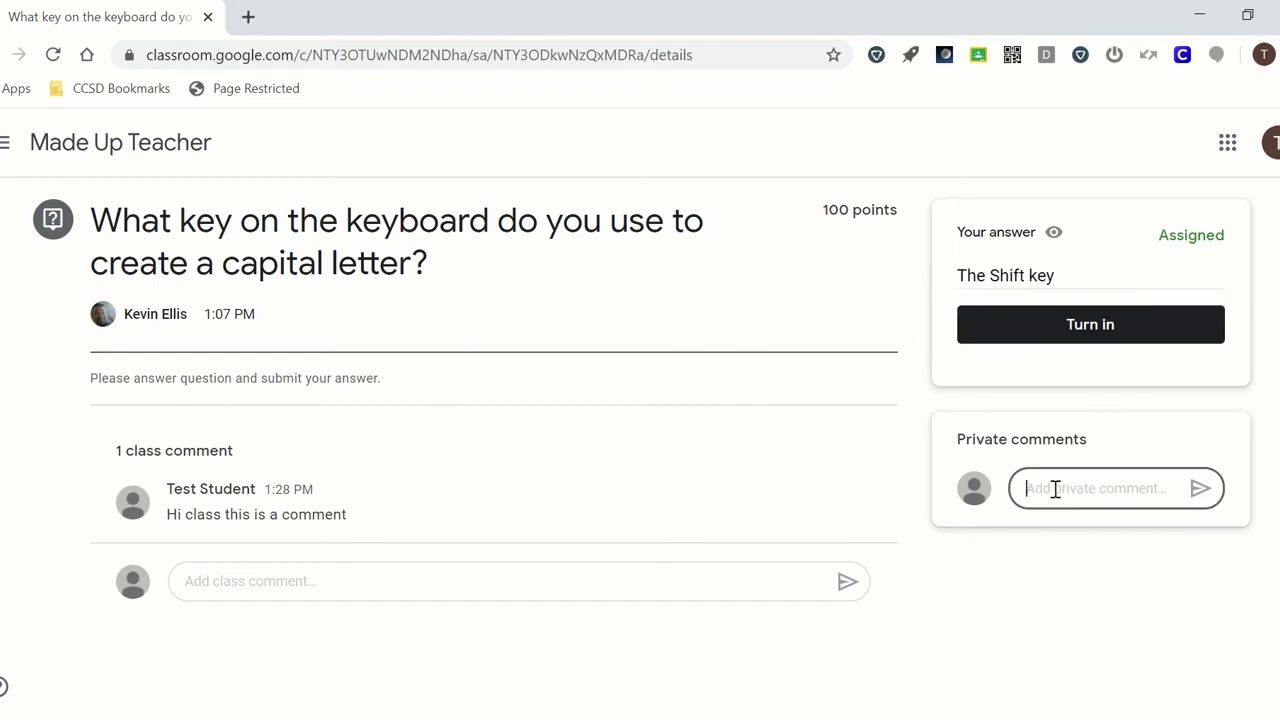
type("Hey Mr. Ellis I ne")
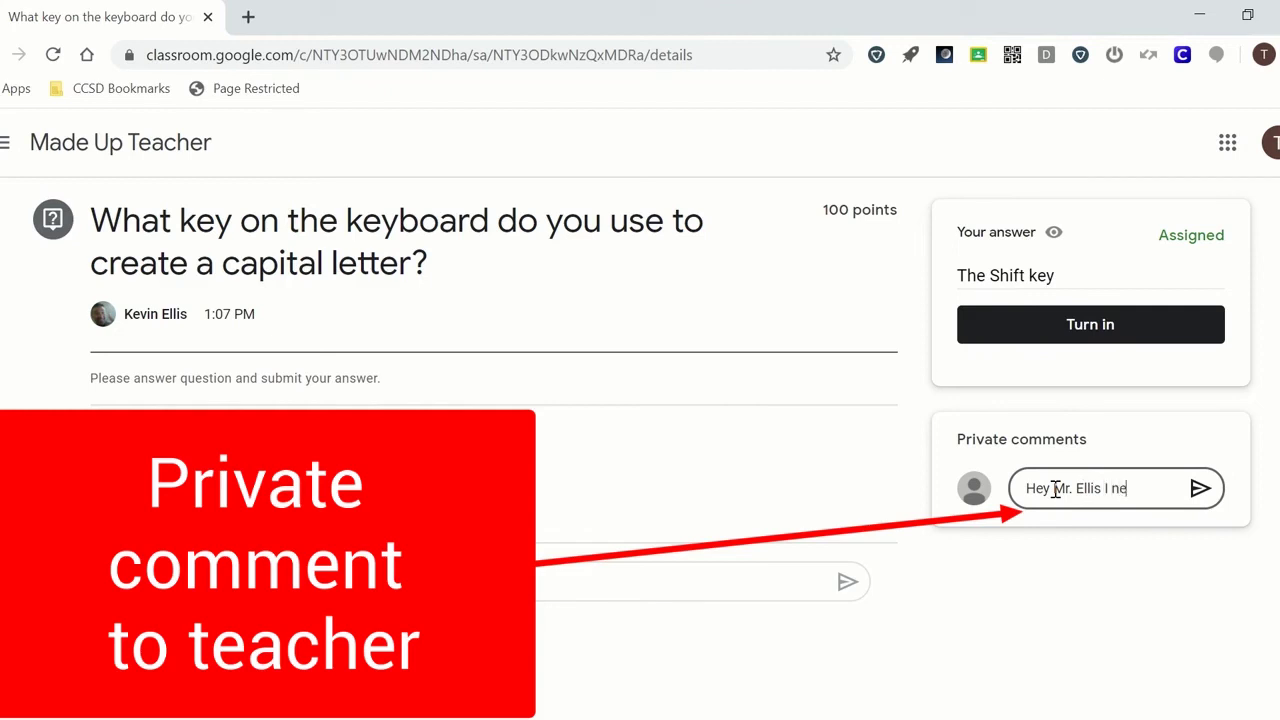
type("ed some")
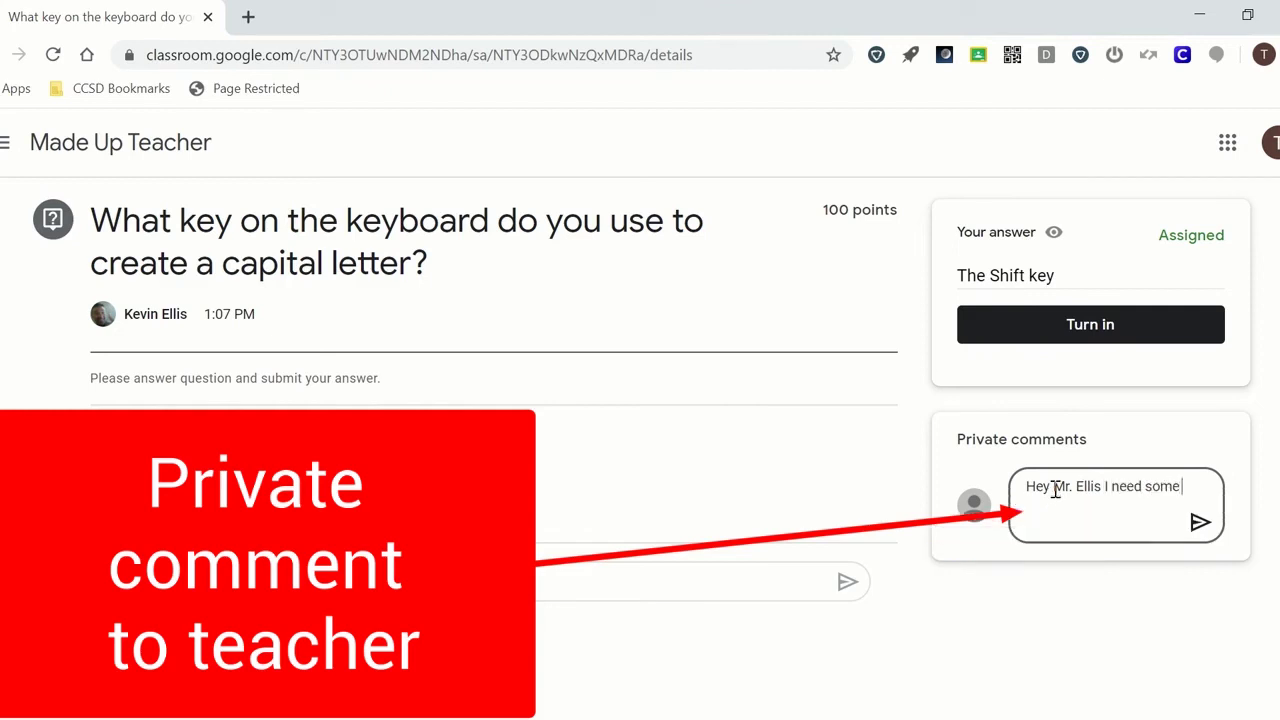
type(" help")
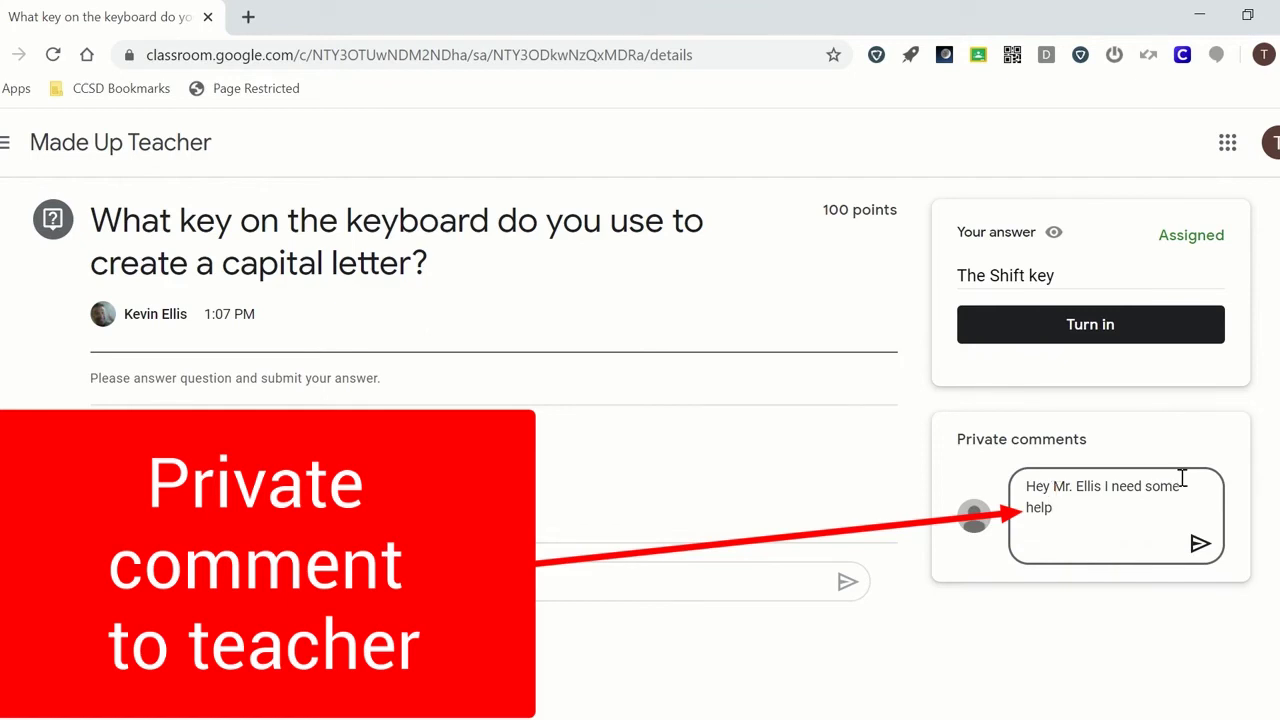
left_click(1200, 545)
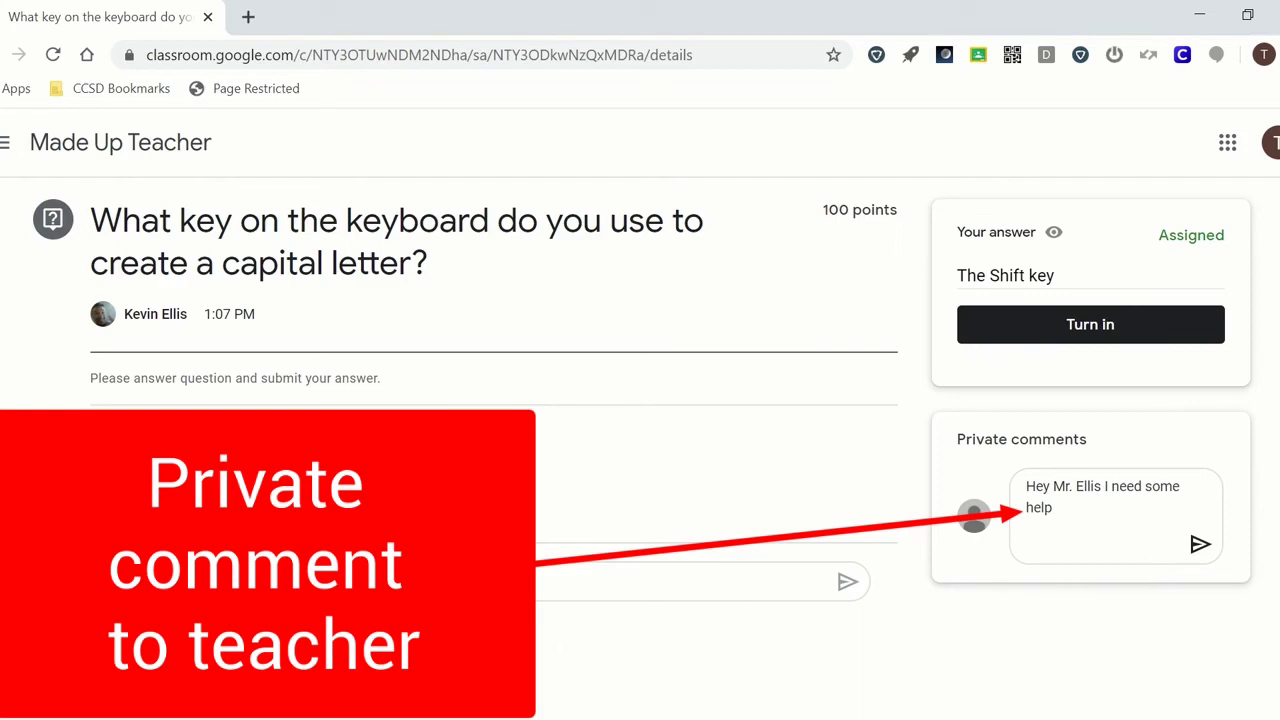
left_click(1202, 544)
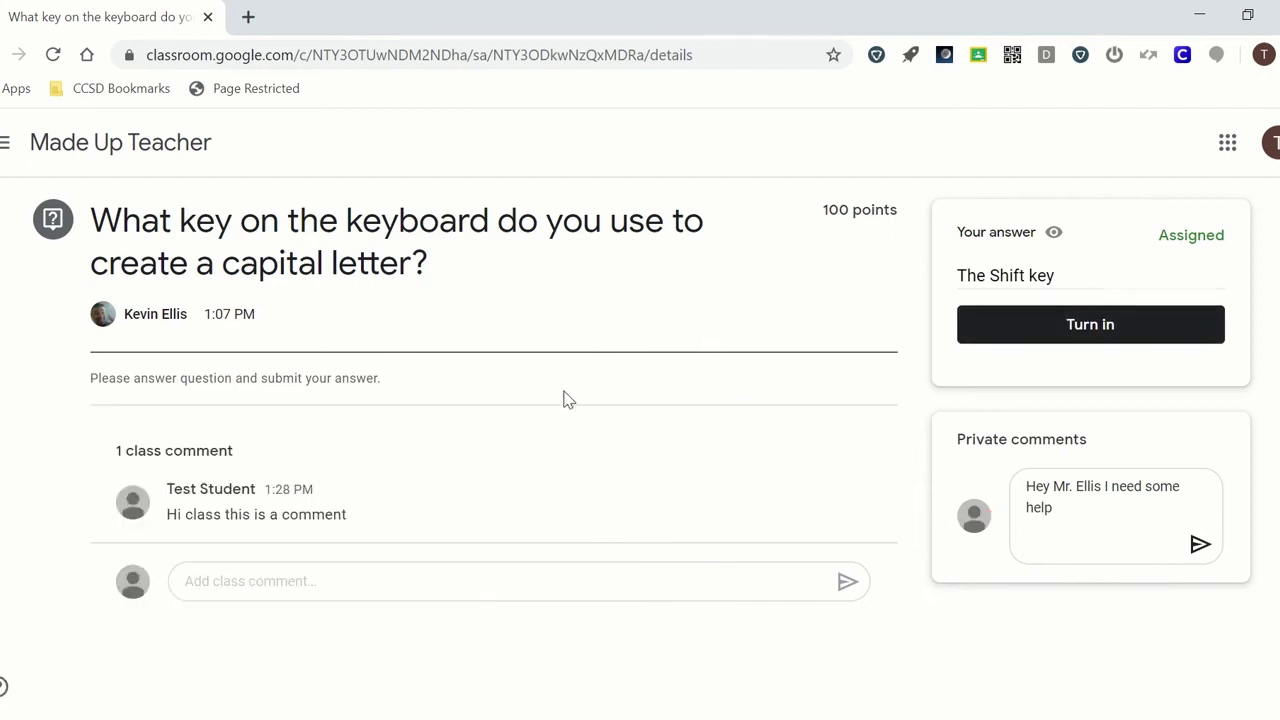
Step: Turn in 'The Shift key' answer, then view classmate answers and cancel the discard prompt
left_click(1098, 330)
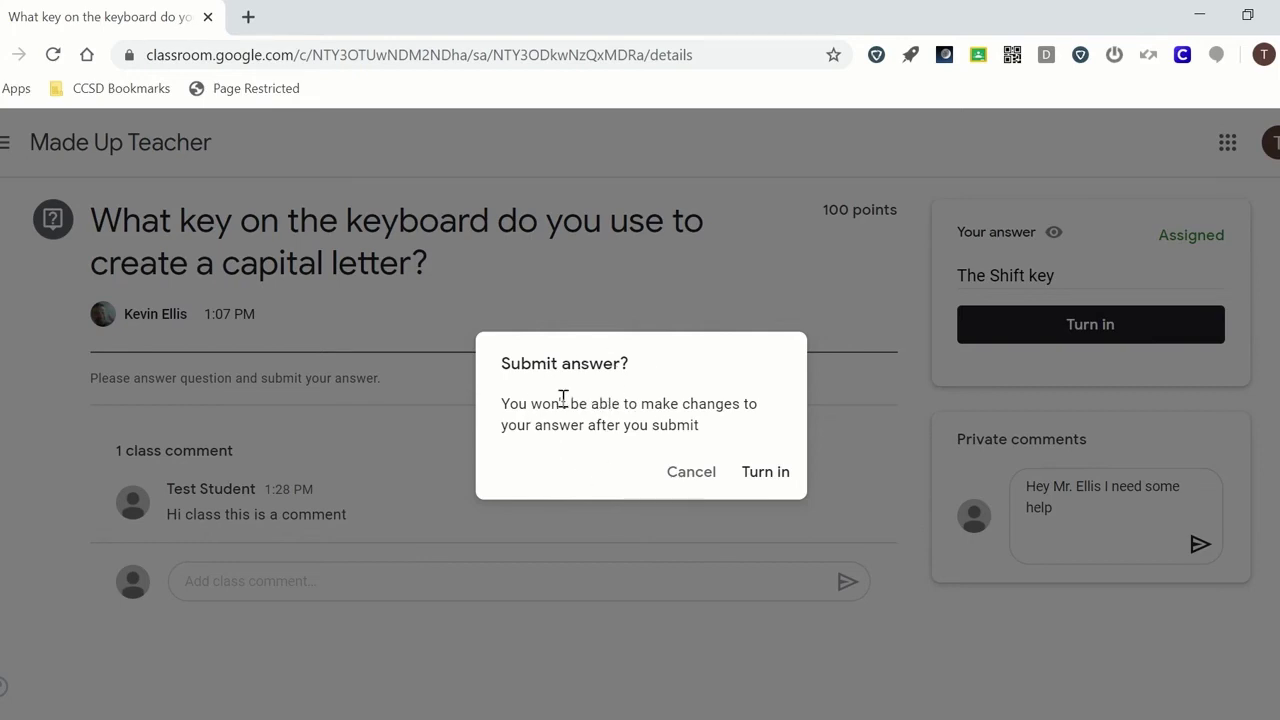
left_click(771, 474)
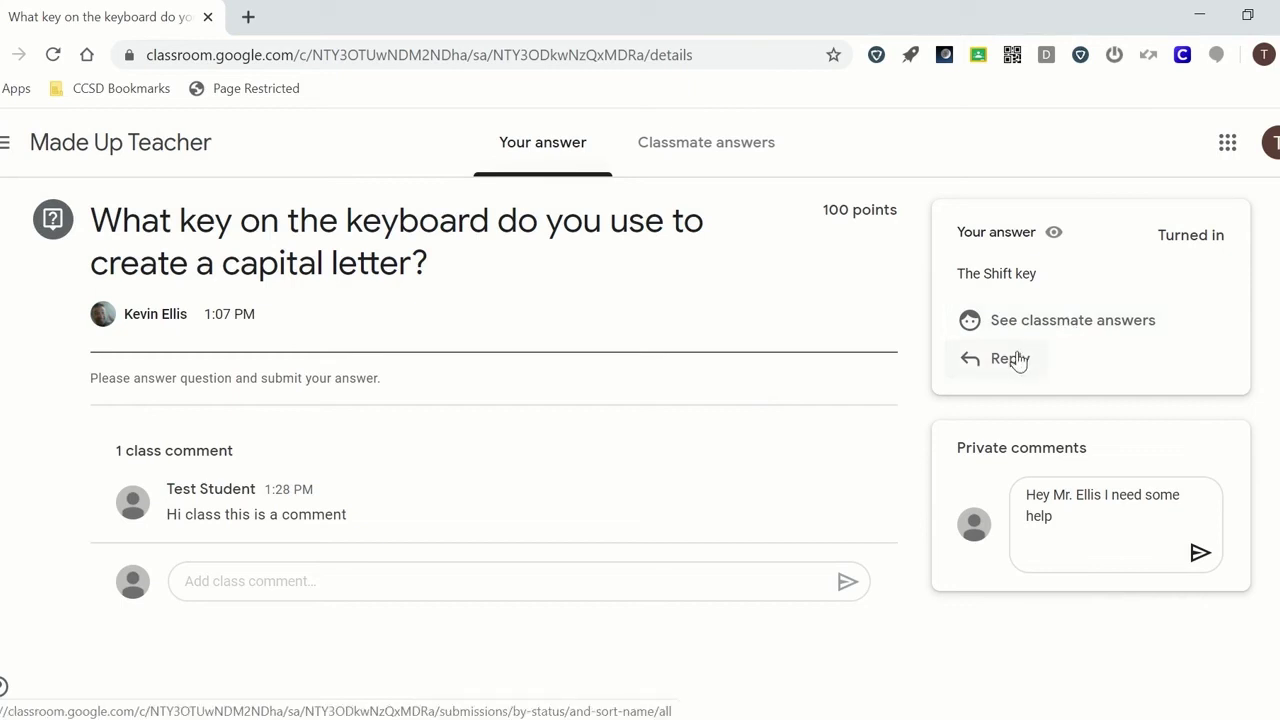
left_click(1045, 322)
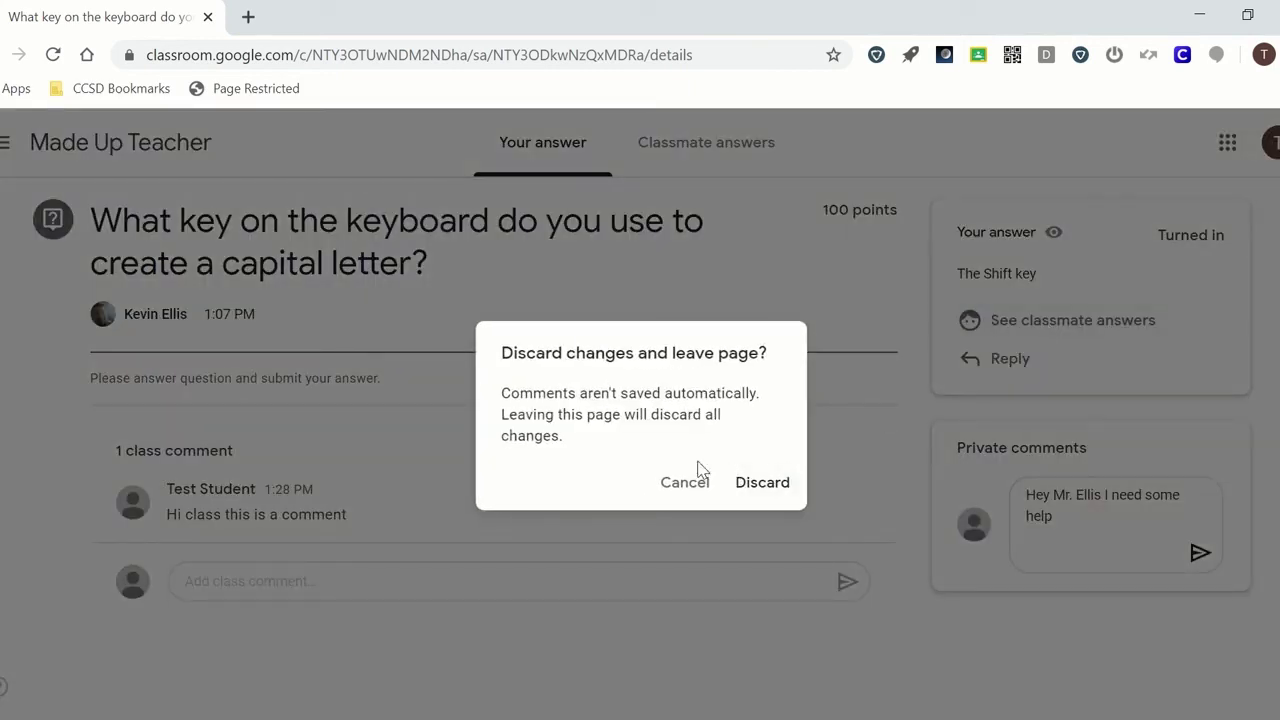
left_click(680, 483)
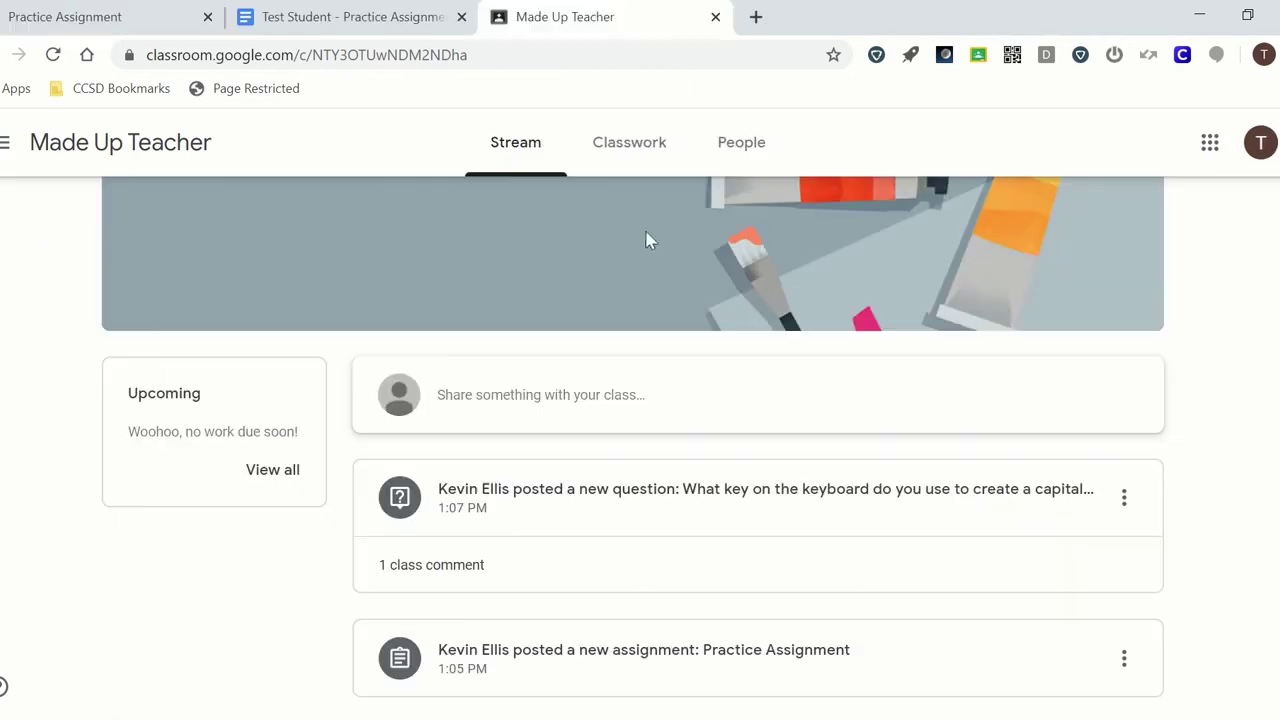
Step: Close the extra tab, visit Stream, Classwork and People, then return to the stream's top
key("ctrl+w")
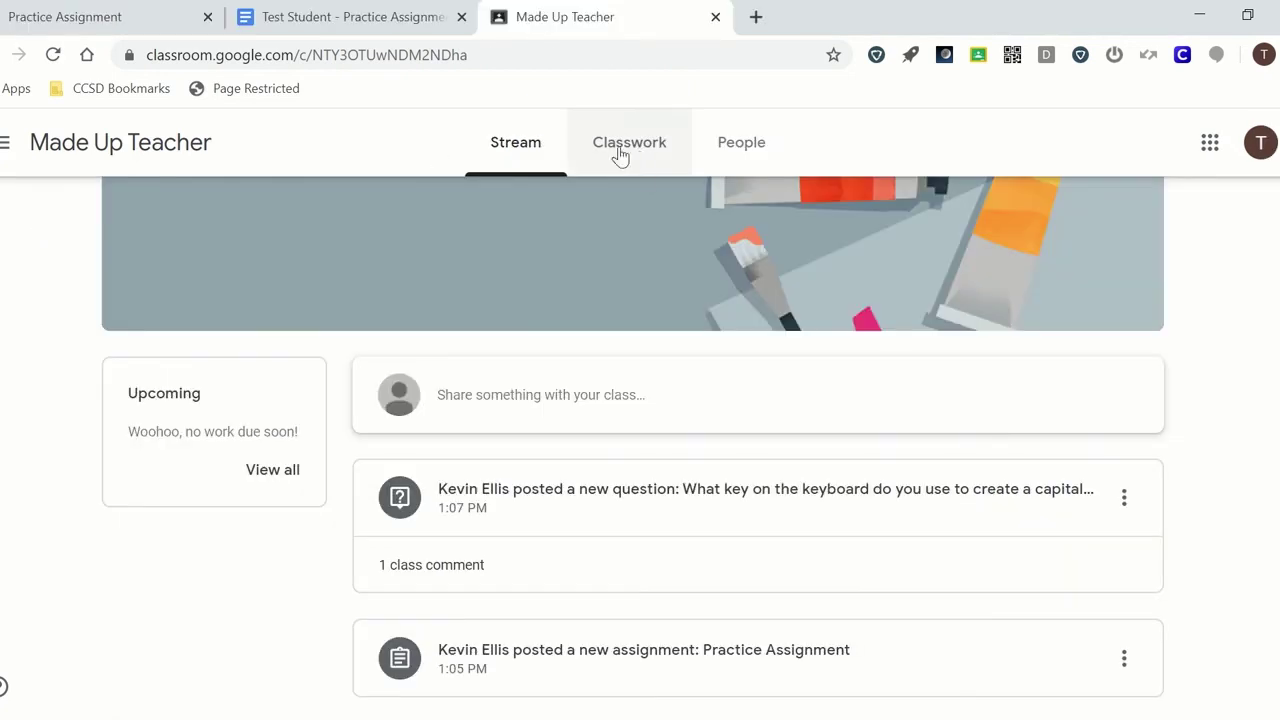
left_click(517, 148)
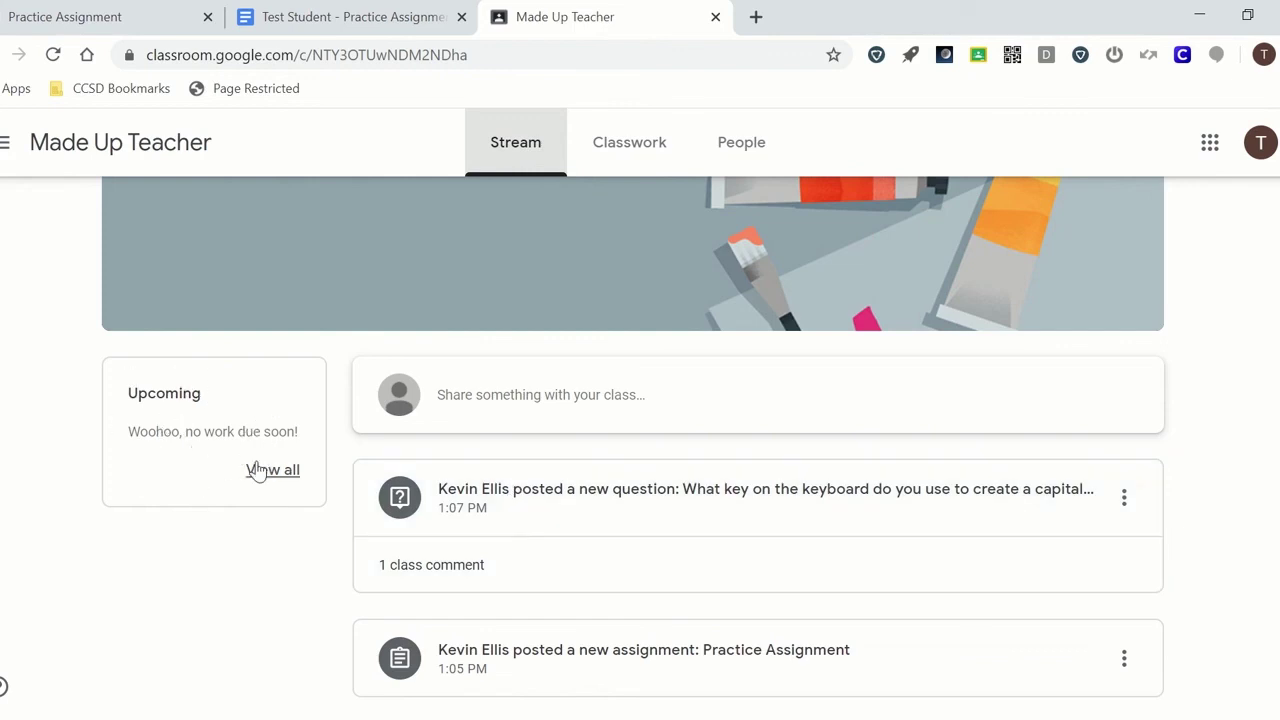
left_click(650, 160)
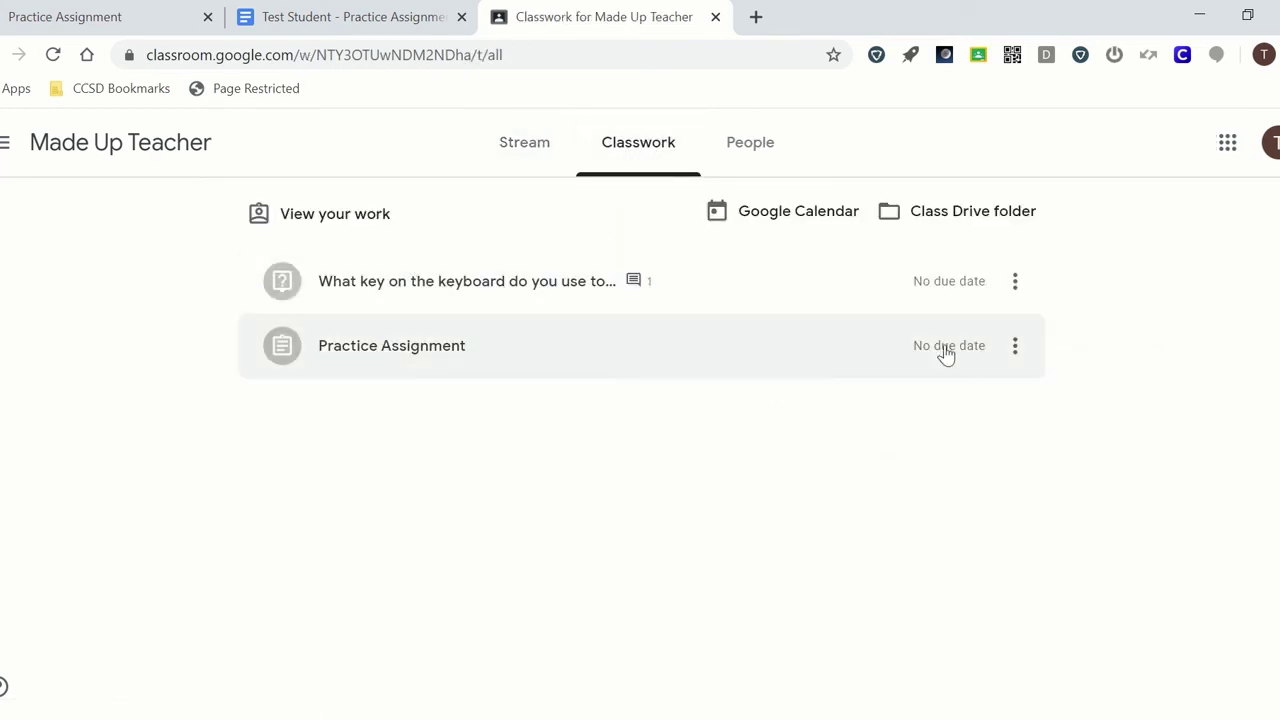
left_click(754, 146)
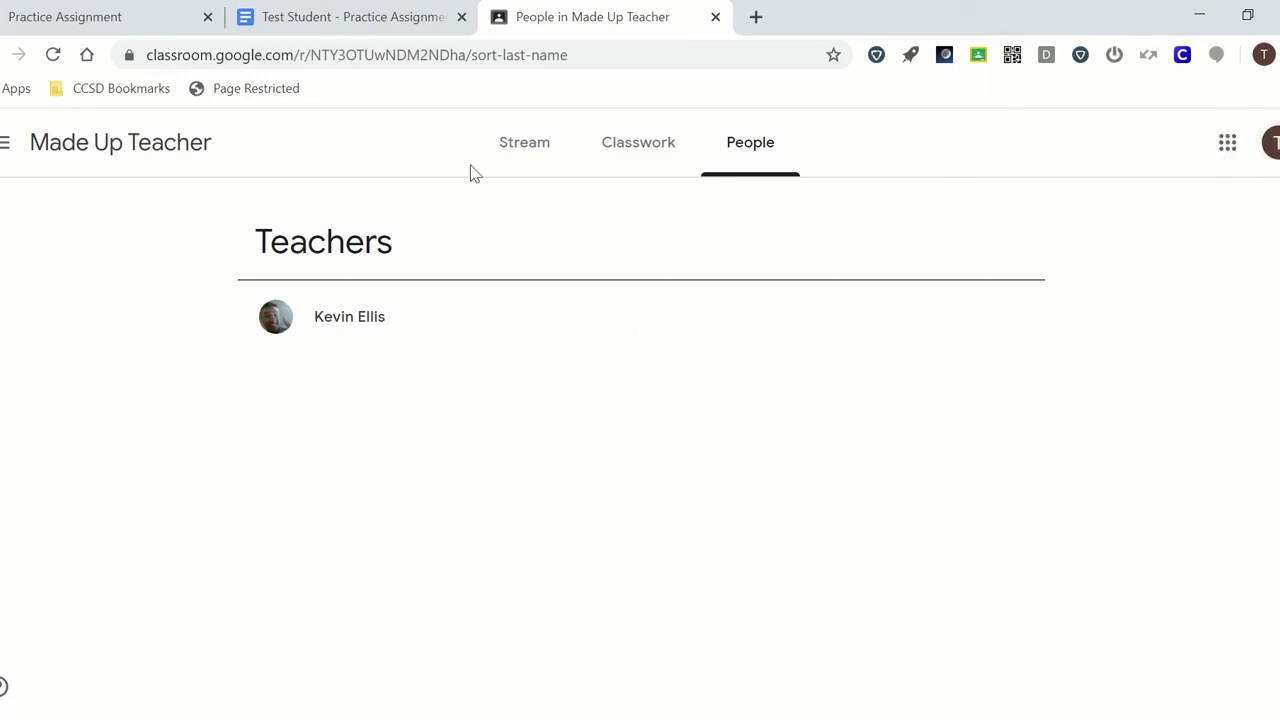
left_click(155, 147)
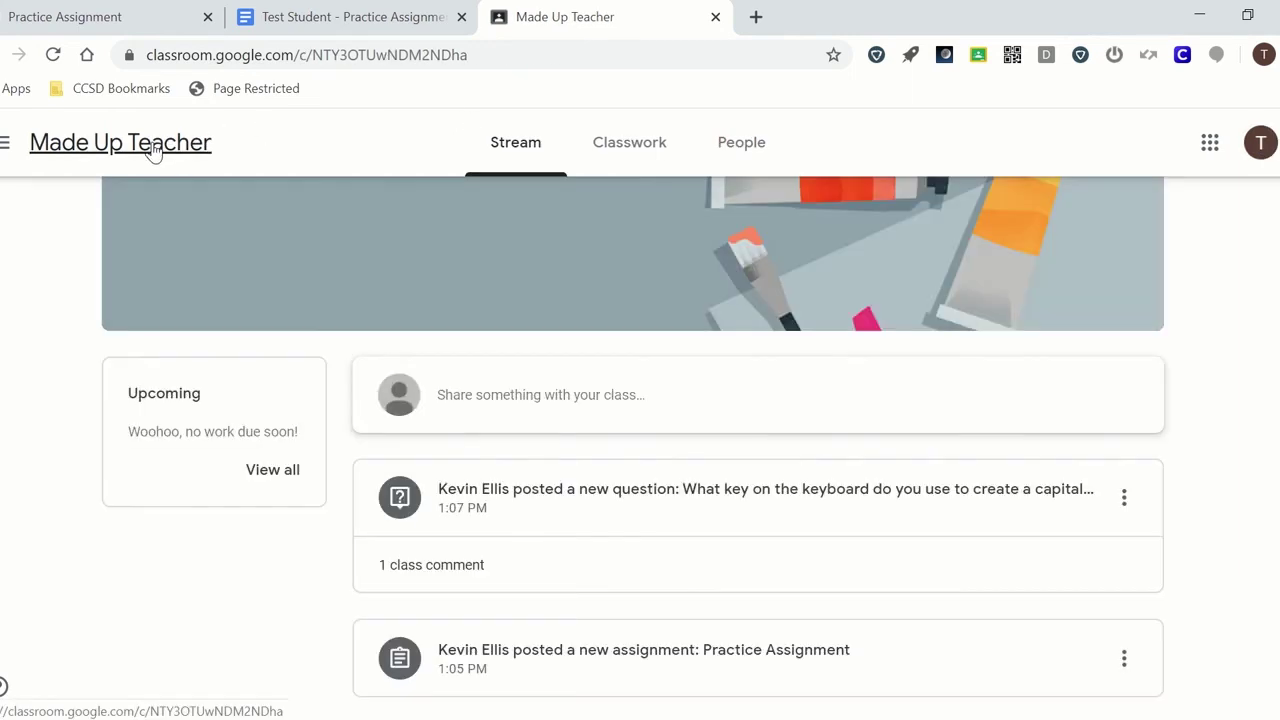
scroll(734, 377, "up", 2)
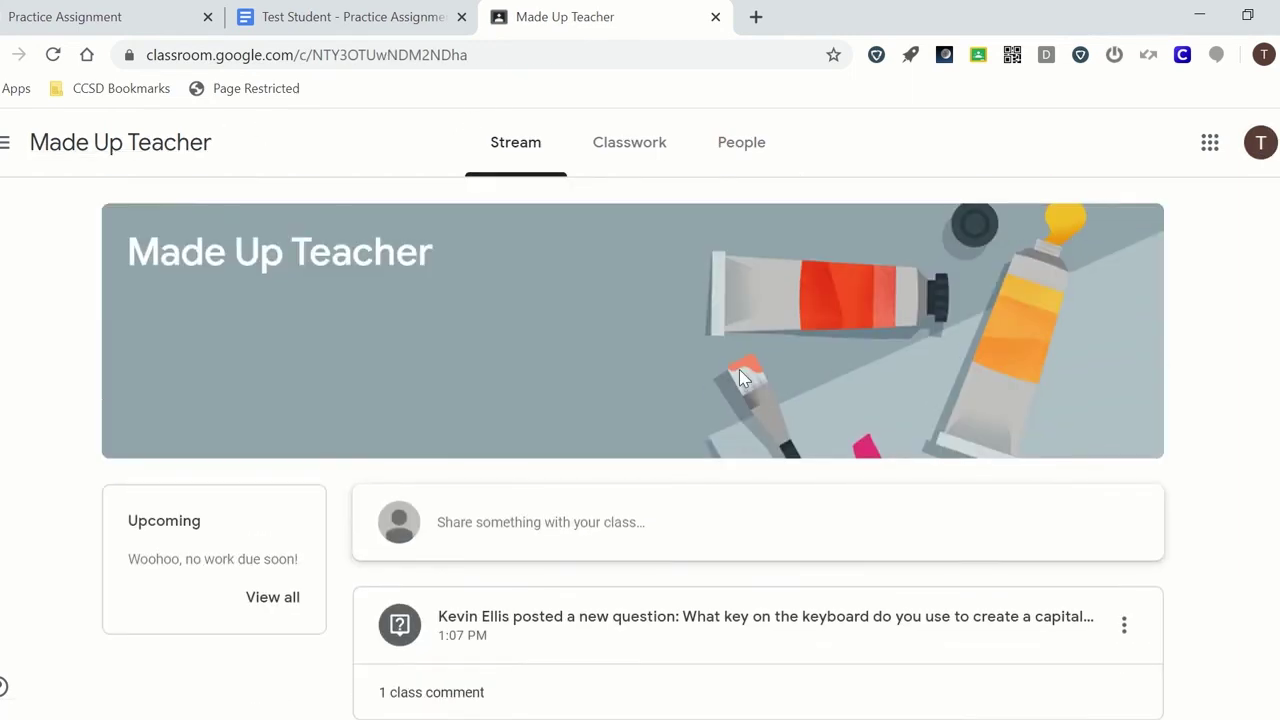